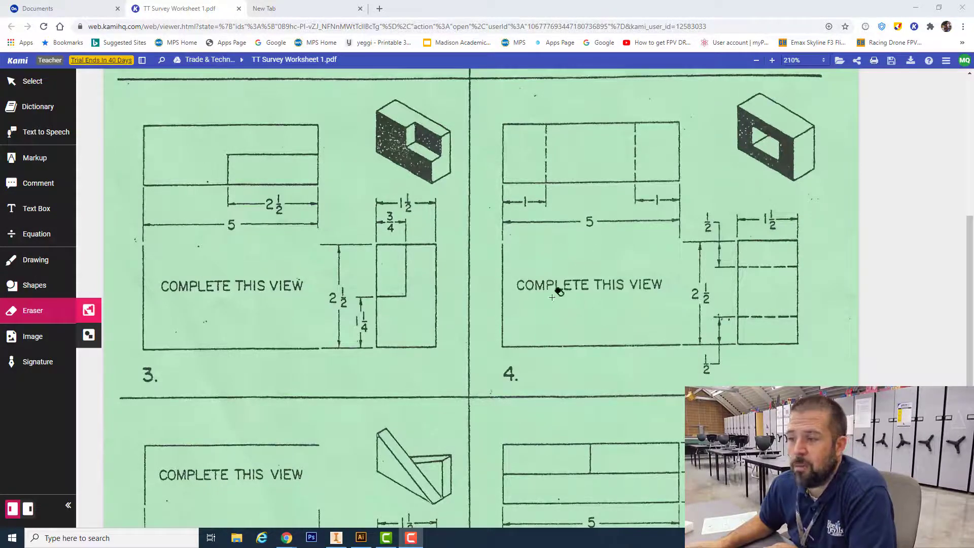
Draw problem 4's missing front view freehand in black with an inner rectangular opening, plus an arrow pointing to its pictorial view.
{"action": "left_click", "coordinate": [41, 264]}
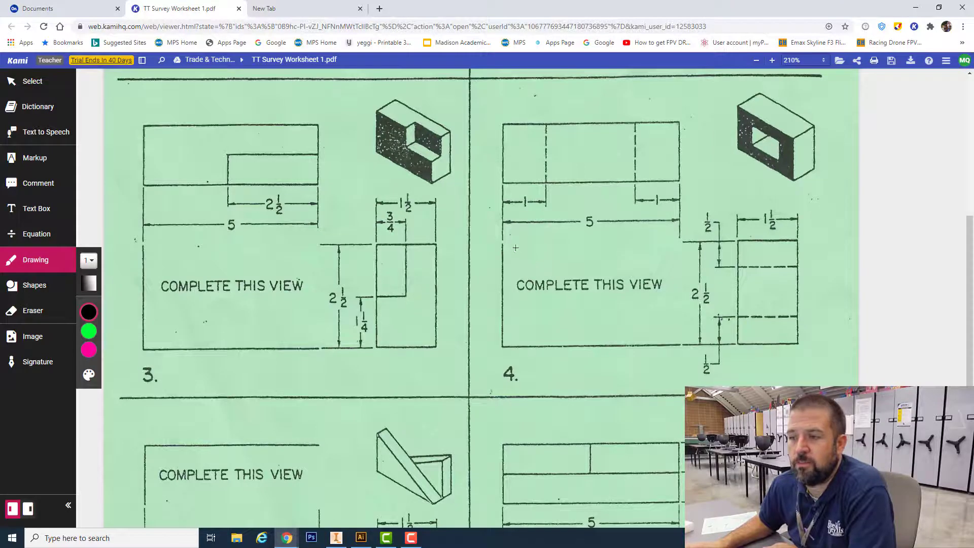
{"action": "mouse_move", "coordinate": [532, 243]}
{"action": "left_mouse_down"}
{"action": "mouse_move", "coordinate": [678, 245]}
{"action": "mouse_move", "coordinate": [682, 347]}
{"action": "left_mouse_up"}
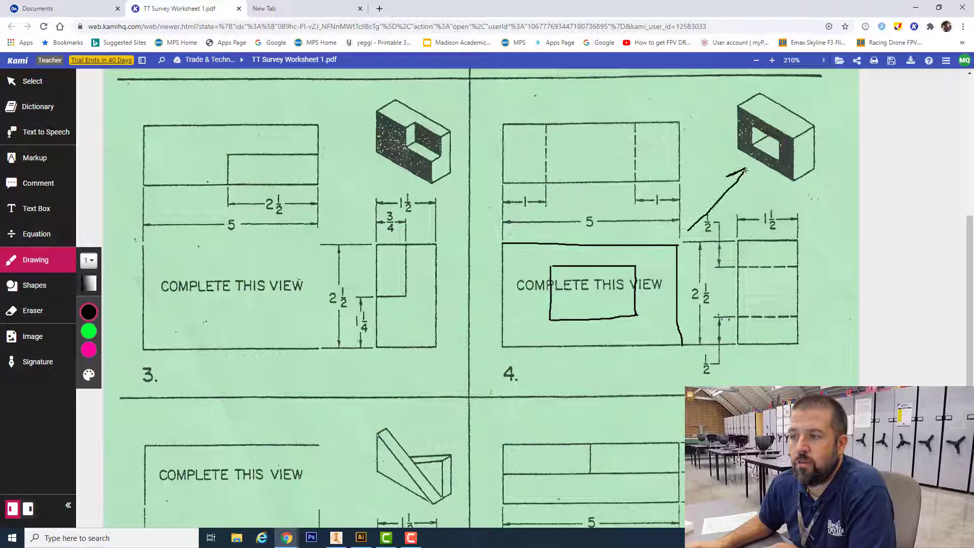
{"action": "left_click_drag", "start_coordinate": [745, 171], "coordinate": [746, 181]}
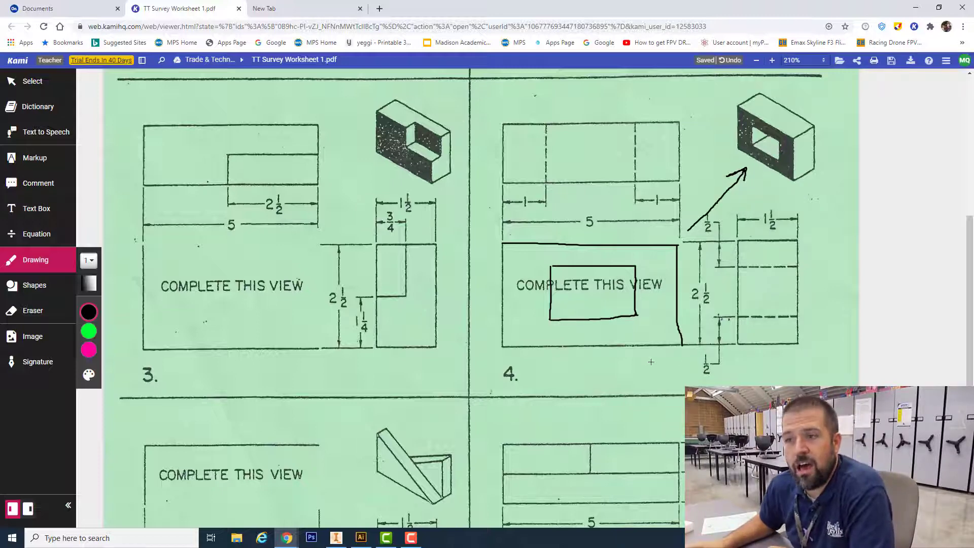
Switch to Onshape and create a new document named "Part 4".
{"action": "left_click", "coordinate": [84, 12]}
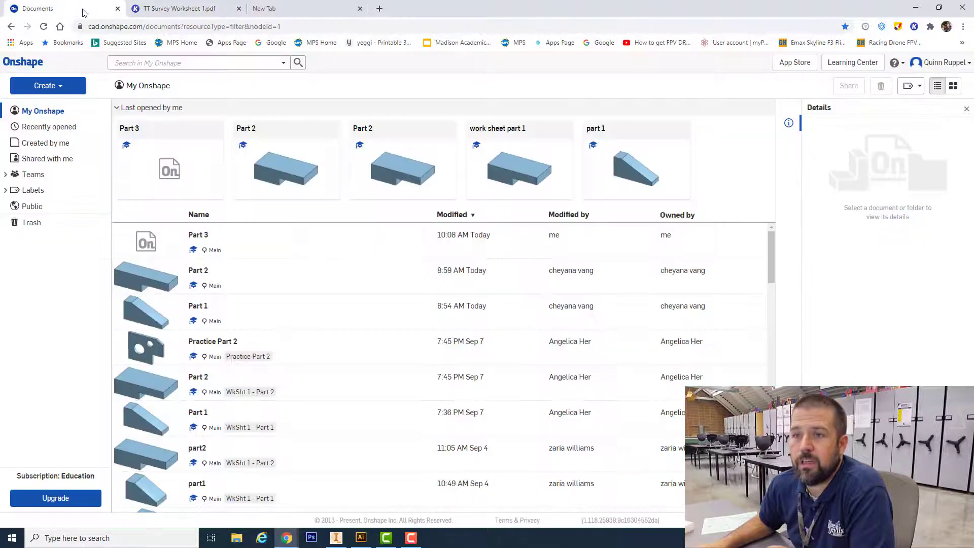
{"action": "left_click", "coordinate": [49, 87]}
{"action": "left_click", "coordinate": [51, 104]}
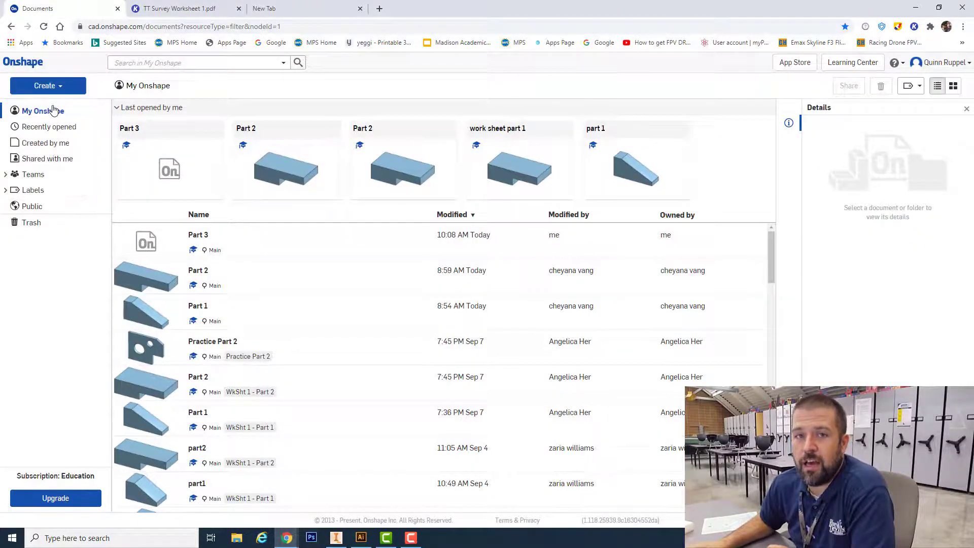
{"action": "type", "text": "Pa"}
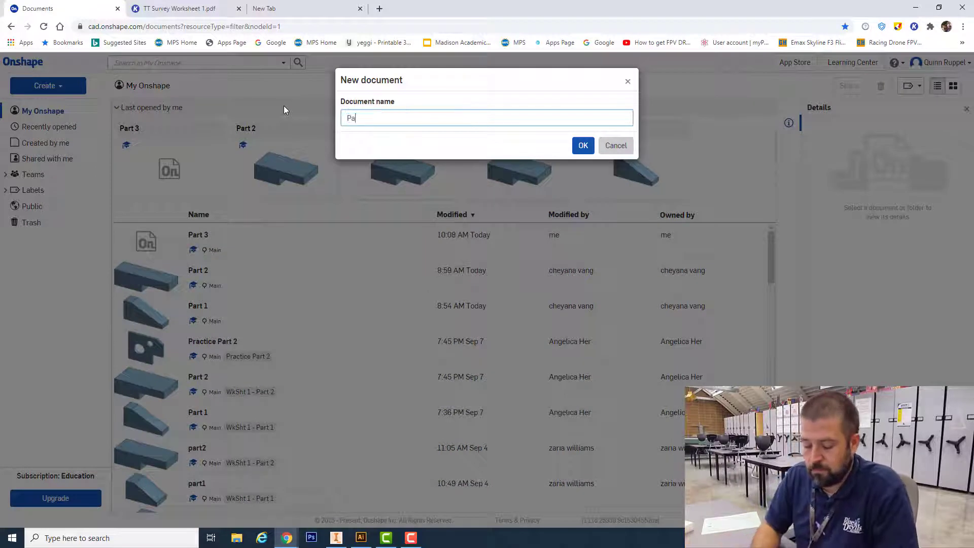
{"action": "type", "text": "rt 4"}
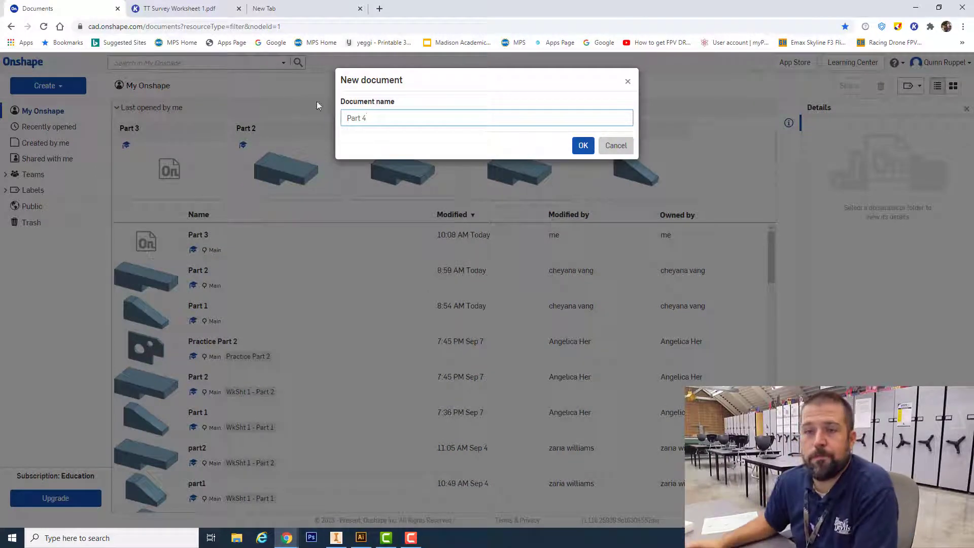
{"action": "left_click", "coordinate": [583, 145]}
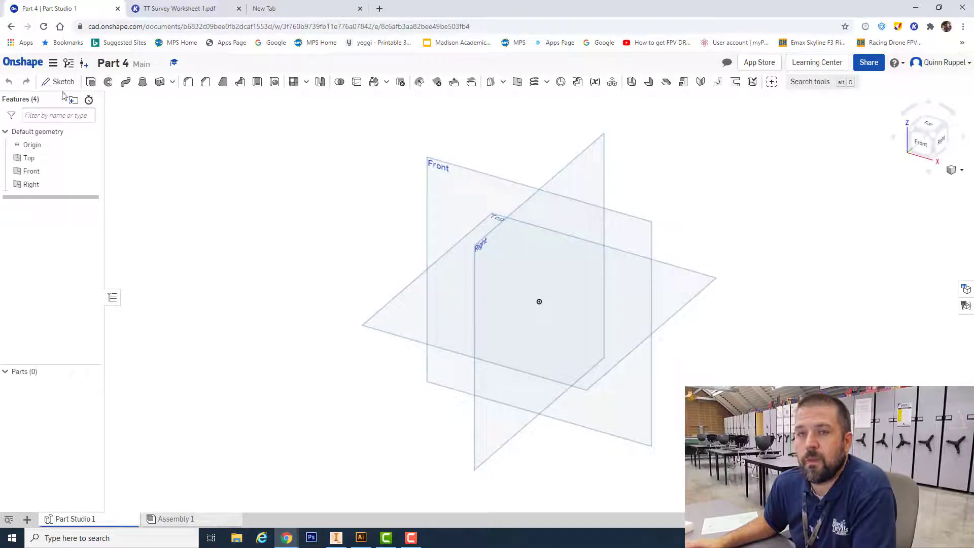
Start a sketch on the Front plane, hide the Top, Front and Right planes, and view the sketch from the front.
{"action": "left_click", "coordinate": [59, 82]}
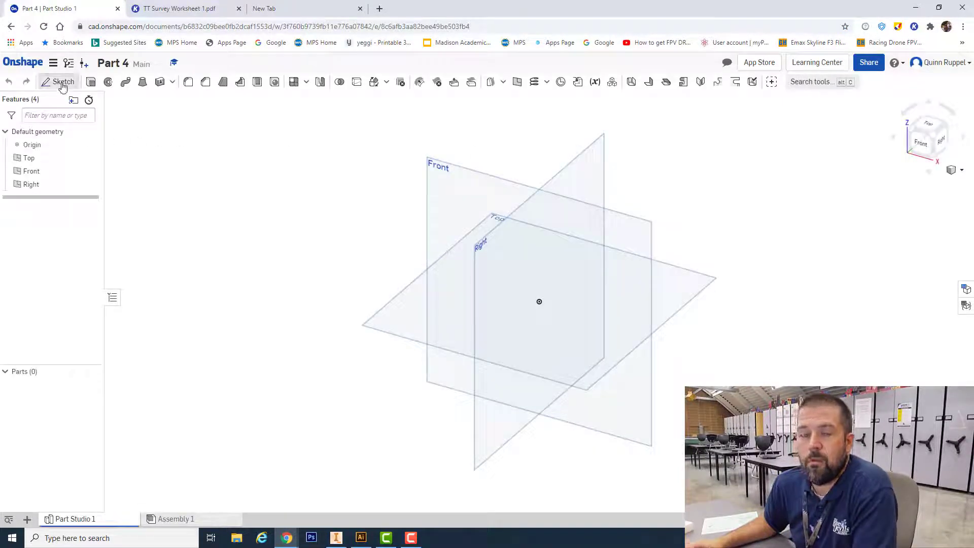
{"action": "left_click", "coordinate": [438, 168]}
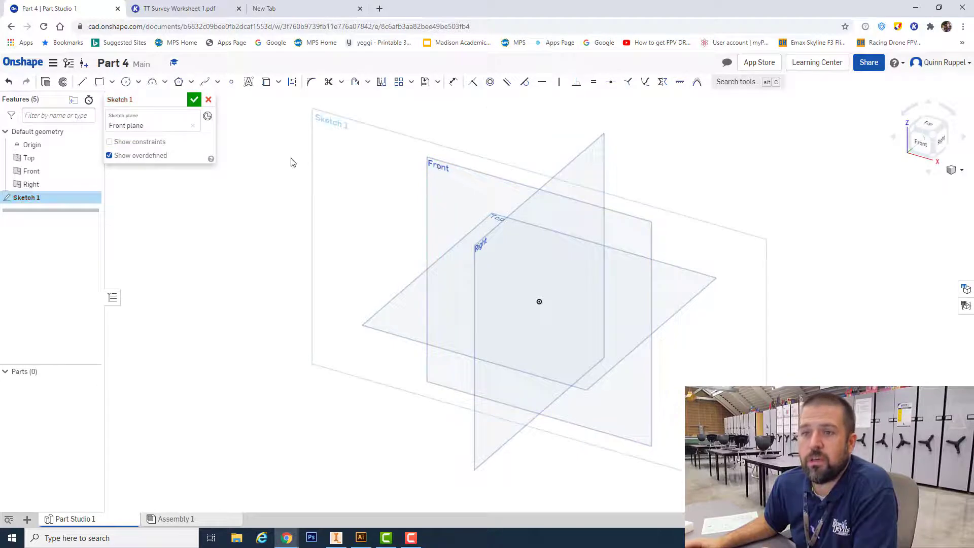
{"action": "left_click", "coordinate": [90, 185]}
{"action": "left_click", "coordinate": [91, 171]}
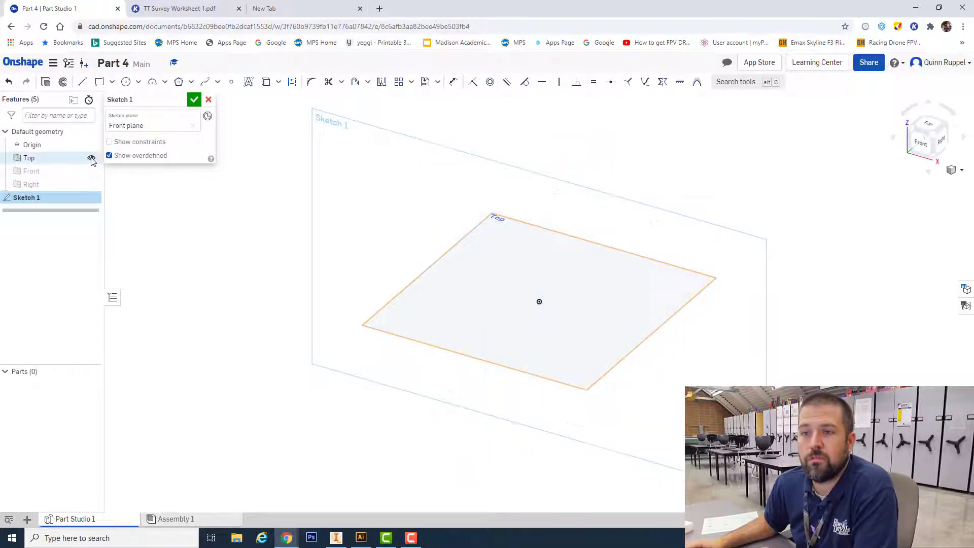
{"action": "left_click", "coordinate": [92, 158]}
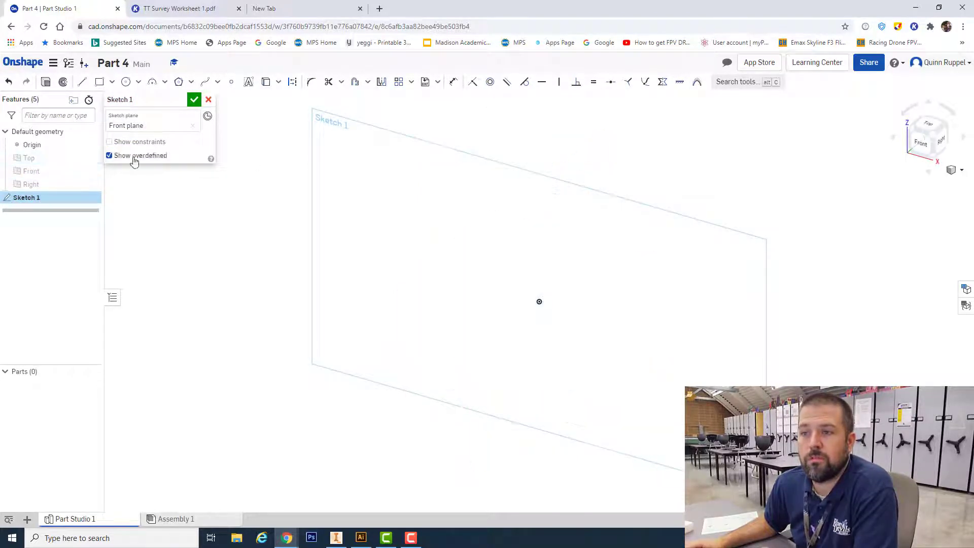
{"action": "left_click", "coordinate": [921, 145]}
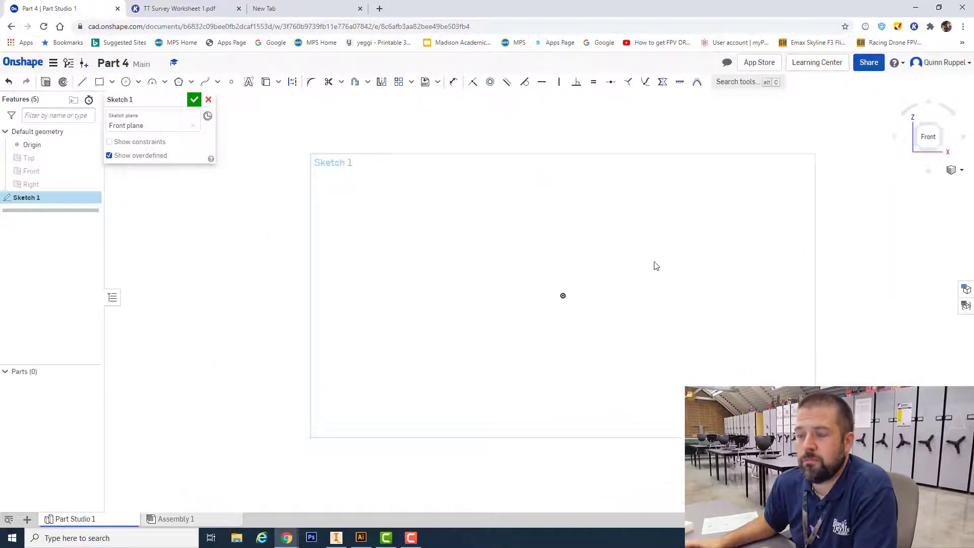
Circle the upper-right corner of problem 4's front view in green on the Kami worksheet, and return to Onshape.
{"action": "left_click", "coordinate": [181, 9]}
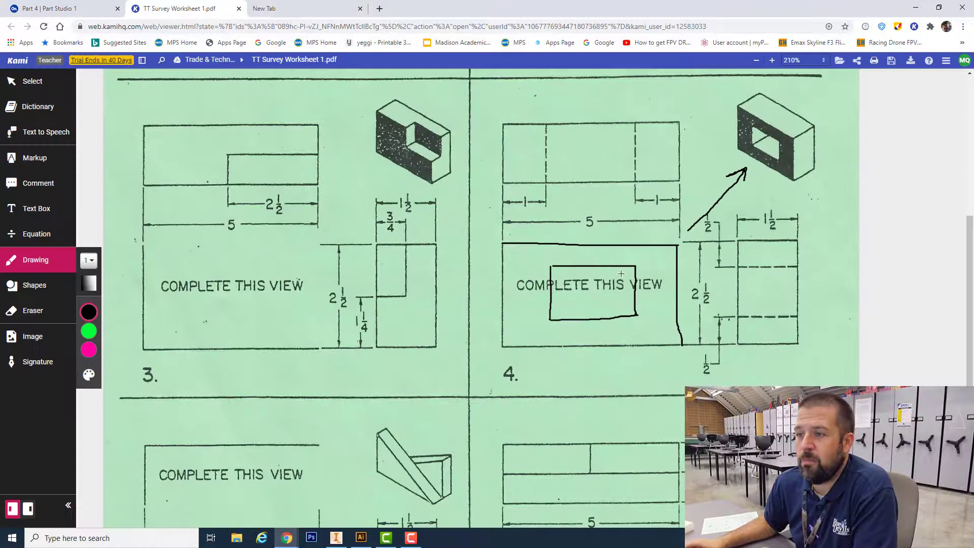
{"action": "left_click", "coordinate": [89, 331]}
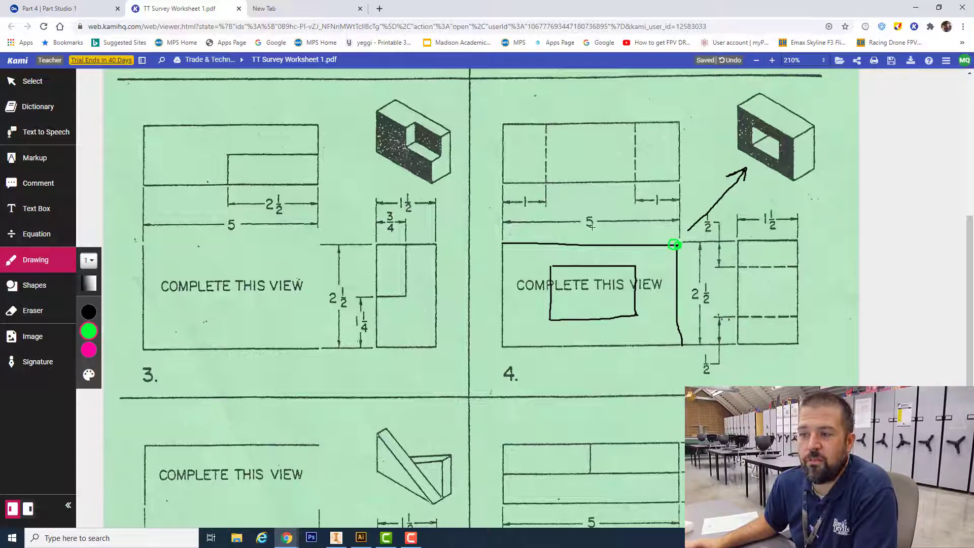
{"action": "left_click", "coordinate": [51, 9]}
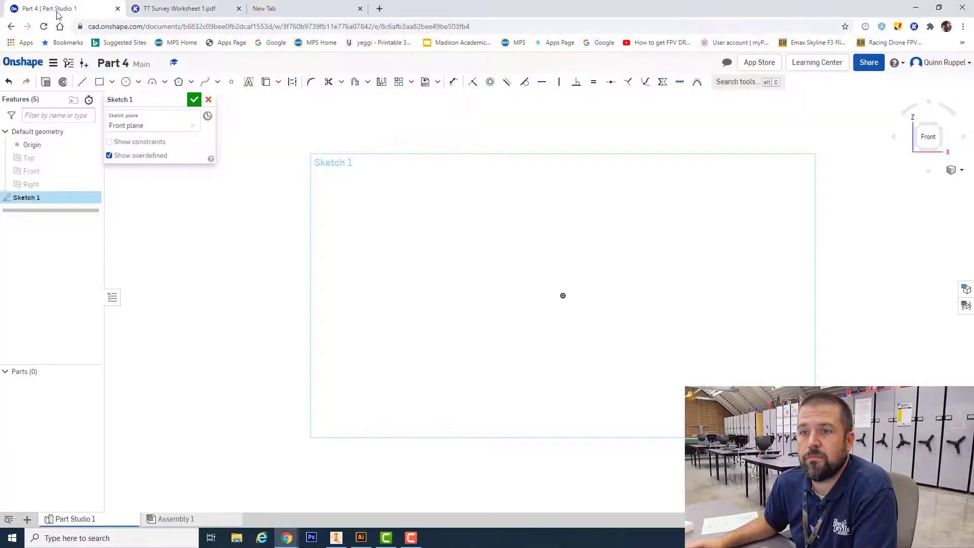
Draw a 2.5 in vertical line straight down from the origin and a 5 in horizontal line leftward from its lower end.
{"action": "left_click", "coordinate": [81, 82]}
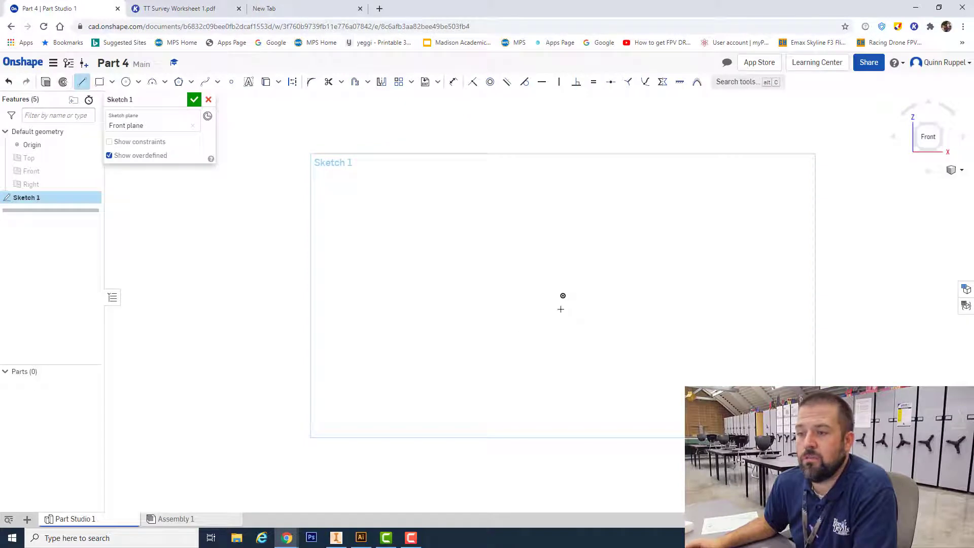
{"action": "left_click", "coordinate": [563, 296]}
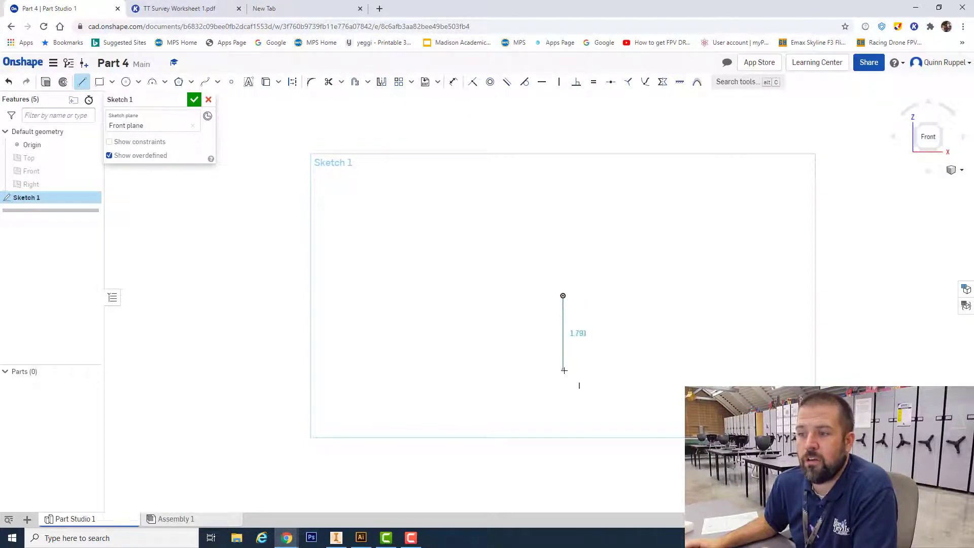
{"action": "left_click", "coordinate": [565, 370]}
{"action": "type", "text": "2.5"}
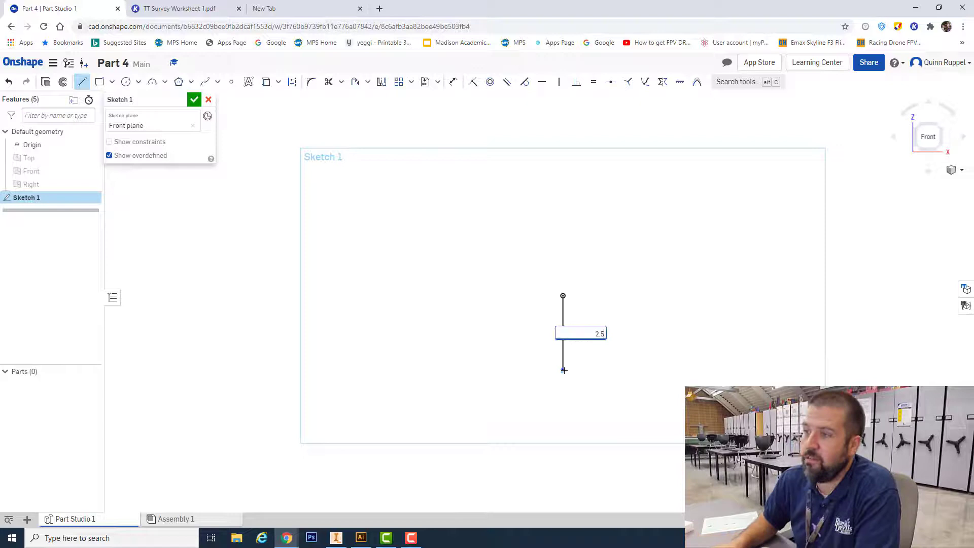
{"action": "key", "text": "Return"}
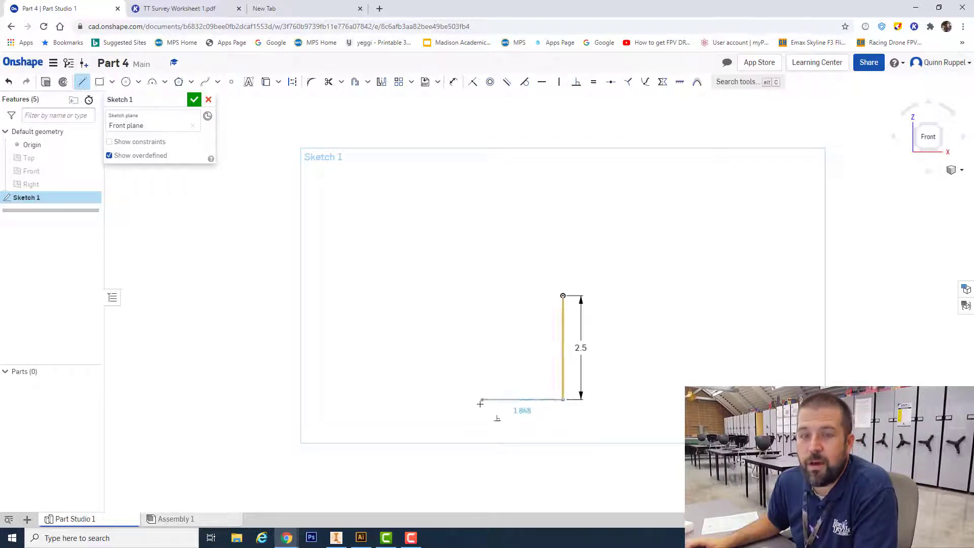
{"action": "left_click", "coordinate": [447, 400]}
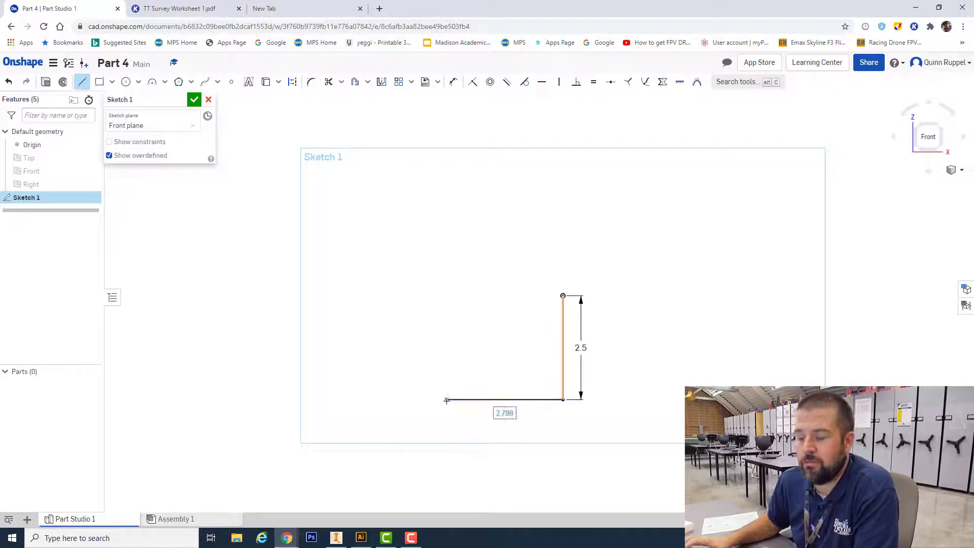
{"action": "type", "text": "5"}
{"action": "key", "text": "Return"}
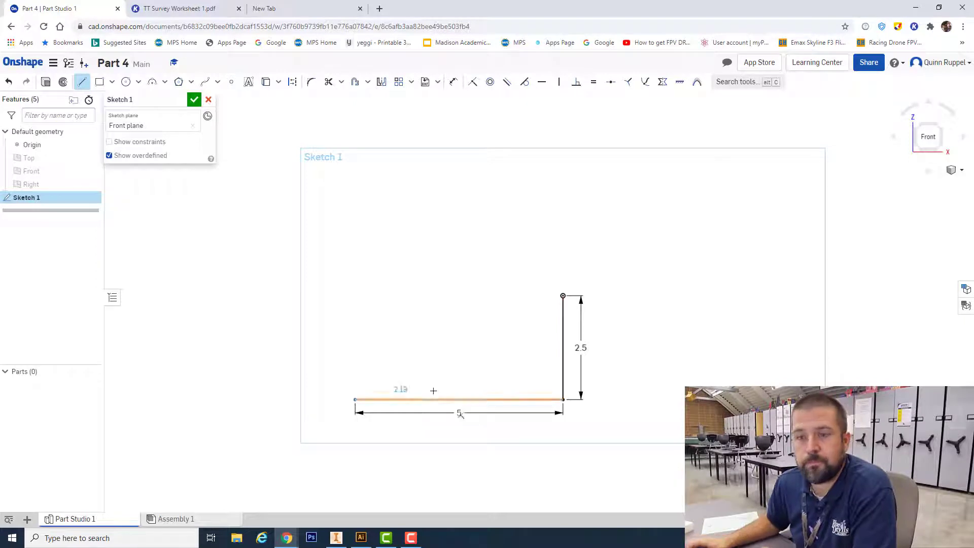
Complete the rectangle with a 2.5 in left side and a top line back to the origin, and finish the sketch in isometric view.
{"action": "left_click", "coordinate": [354, 307]}
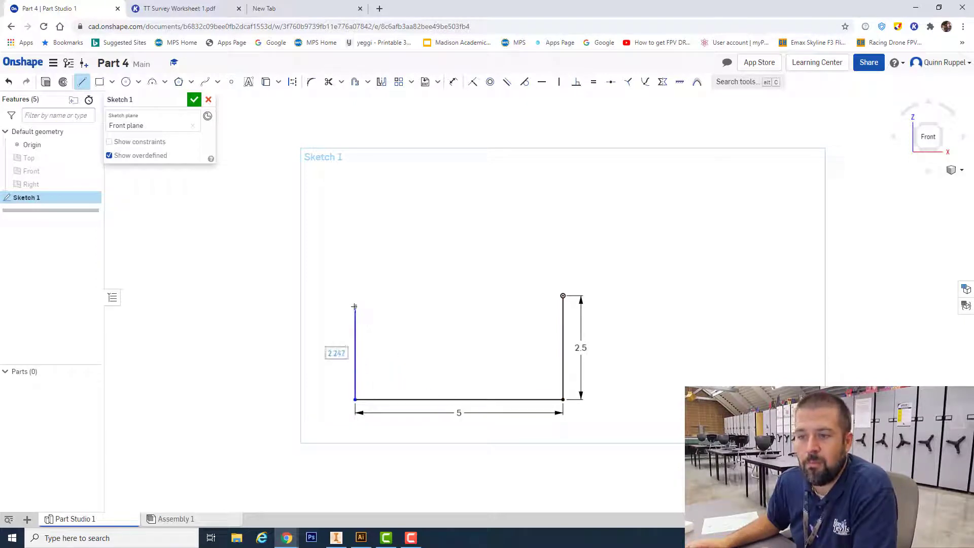
{"action": "type", "text": "2.5"}
{"action": "key", "text": "Return"}
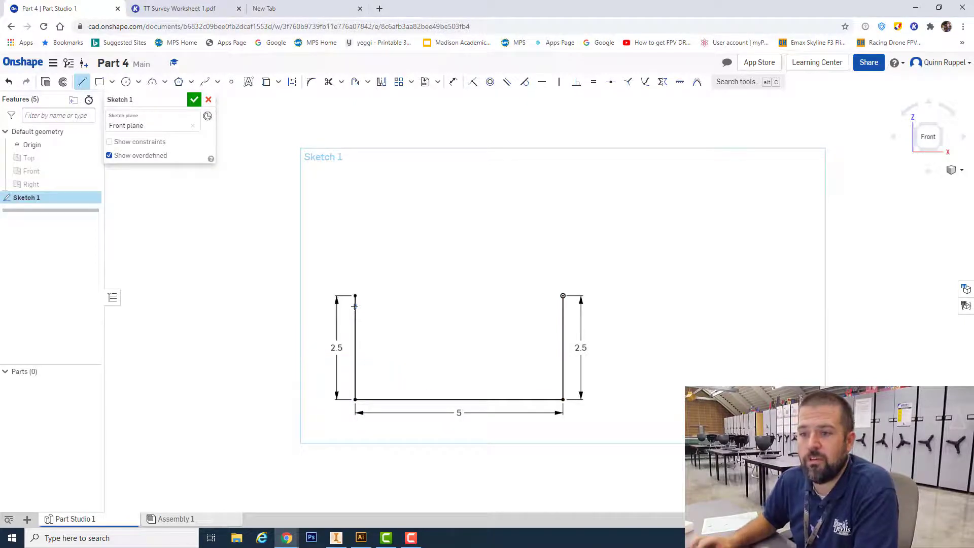
{"action": "left_click", "coordinate": [562, 296]}
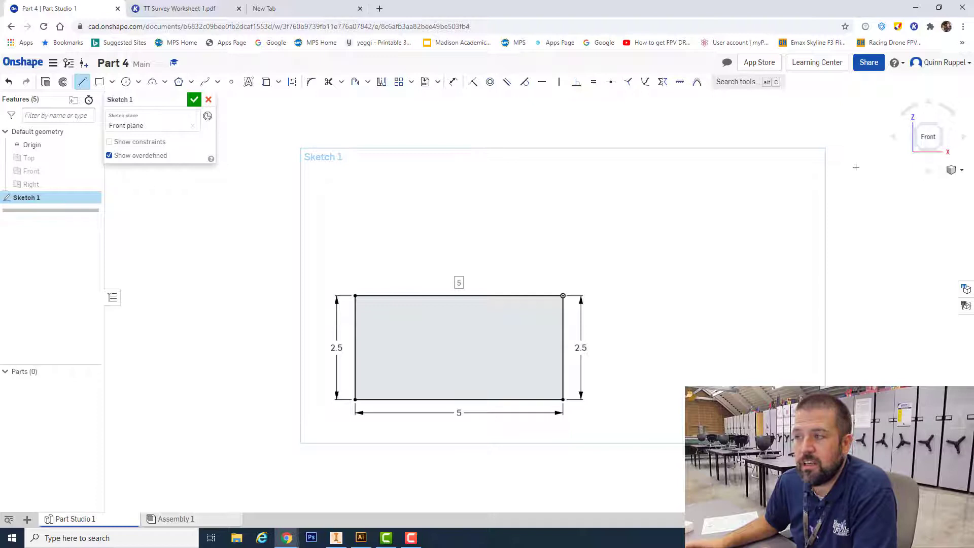
{"action": "left_click", "coordinate": [953, 171]}
{"action": "left_click", "coordinate": [911, 183]}
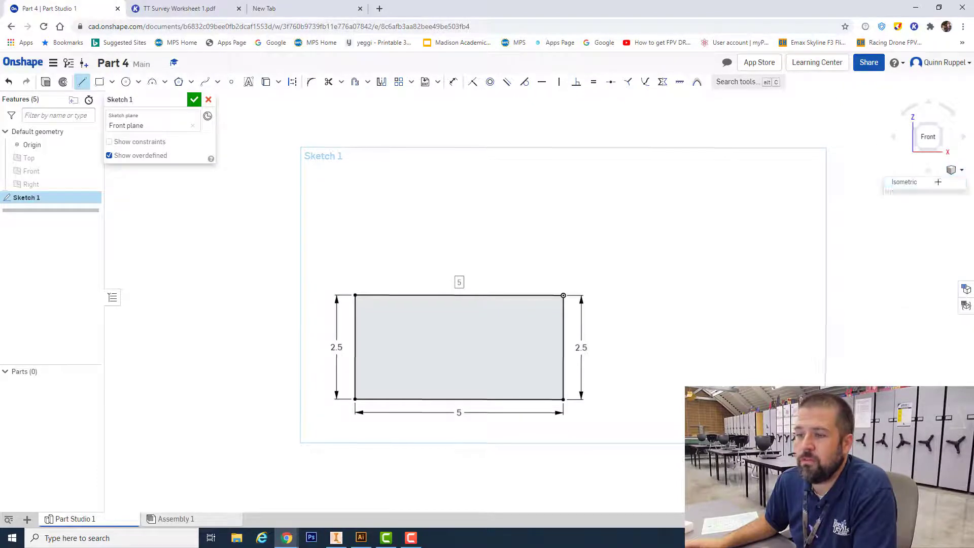
{"action": "left_click", "coordinate": [194, 100]}
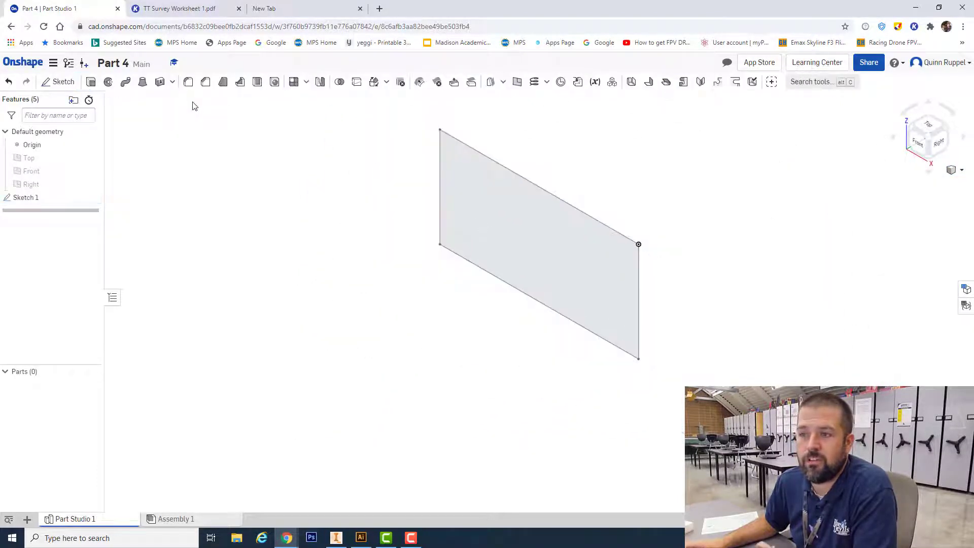
Check problem 4's depth on the Kami worksheet and extrude the rectangle in Onshape as a new solid with a blind depth of 1.5 in.
{"action": "left_click", "coordinate": [195, 10]}
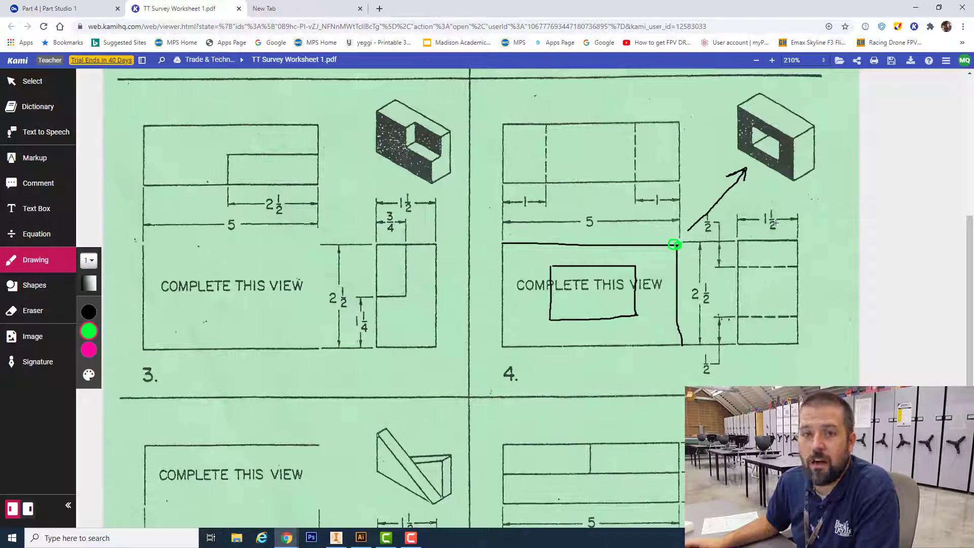
{"action": "left_click", "coordinate": [77, 9]}
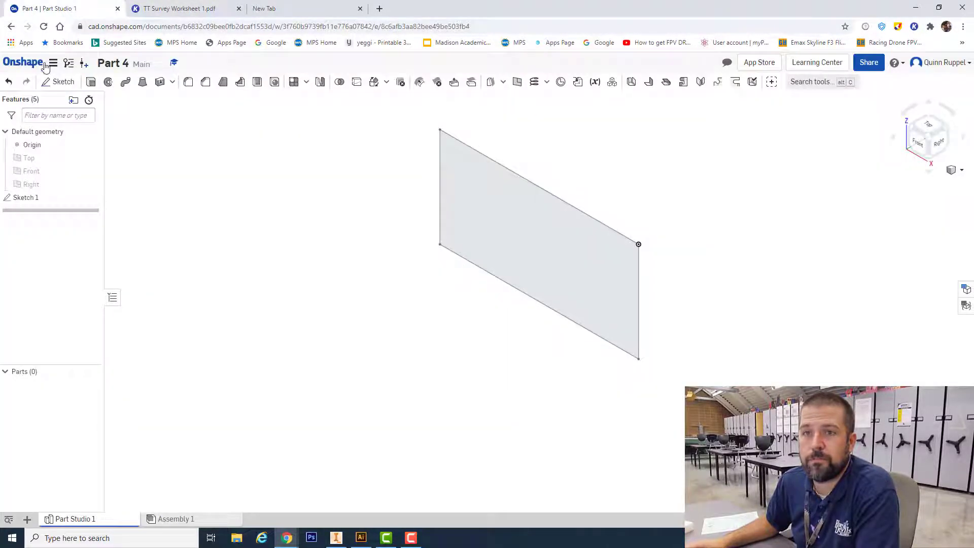
{"action": "left_click", "coordinate": [91, 82]}
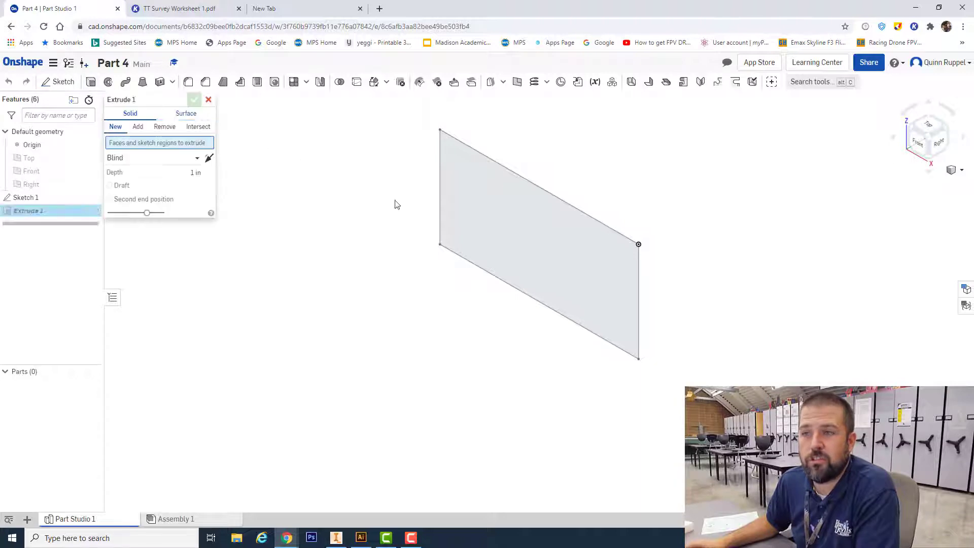
{"action": "left_click", "coordinate": [474, 211]}
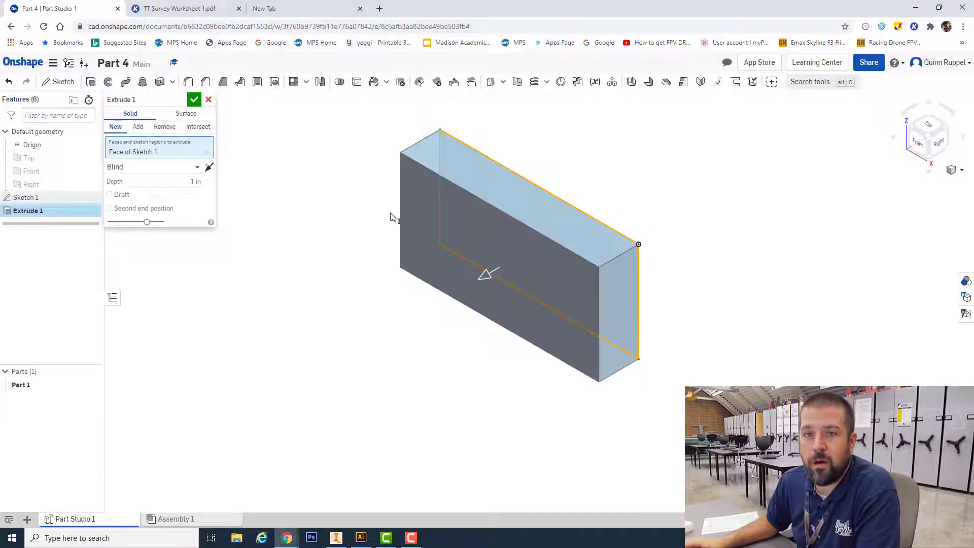
{"action": "left_click", "coordinate": [193, 183]}
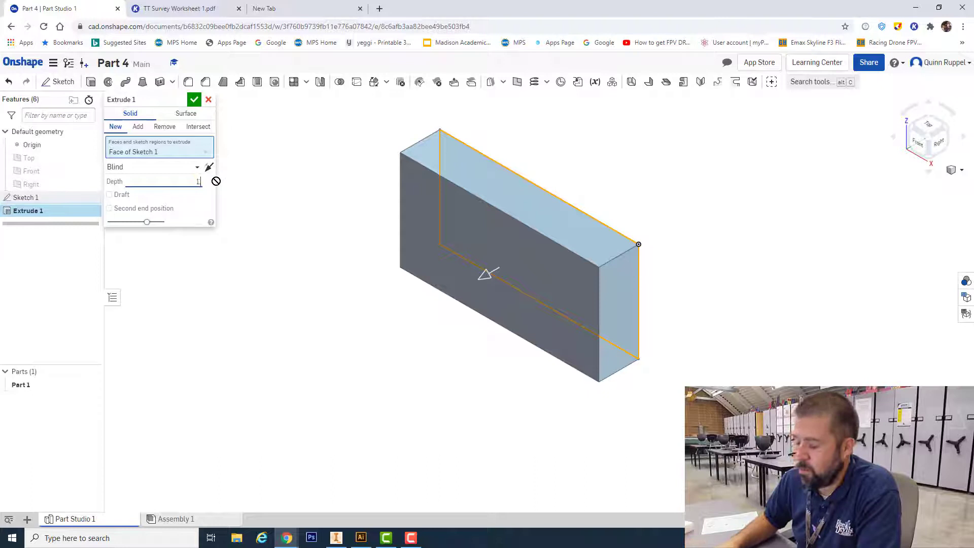
{"action": "left_click", "coordinate": [194, 100]}
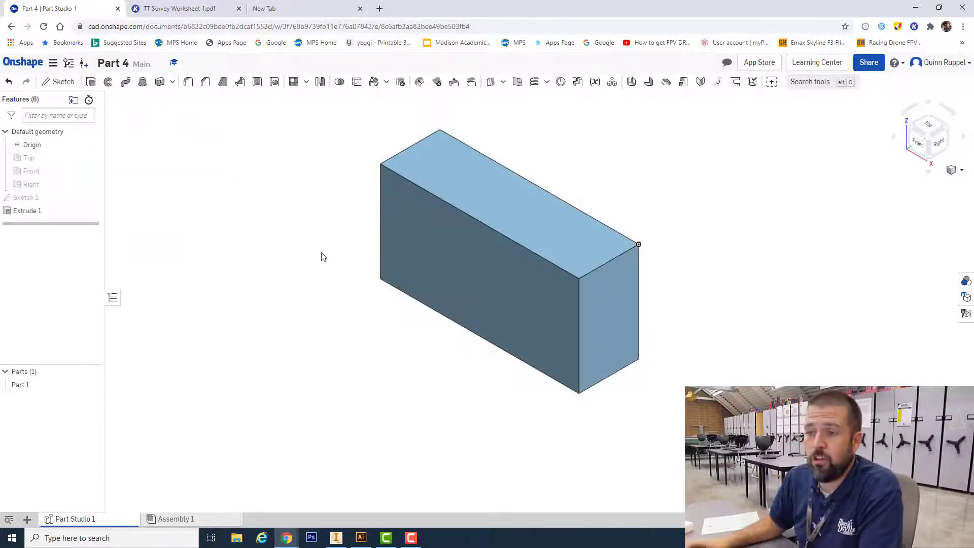
Examine the rectangular opening in problem 4 on the Kami worksheet and return to the Onshape part.
{"action": "left_click", "coordinate": [197, 13]}
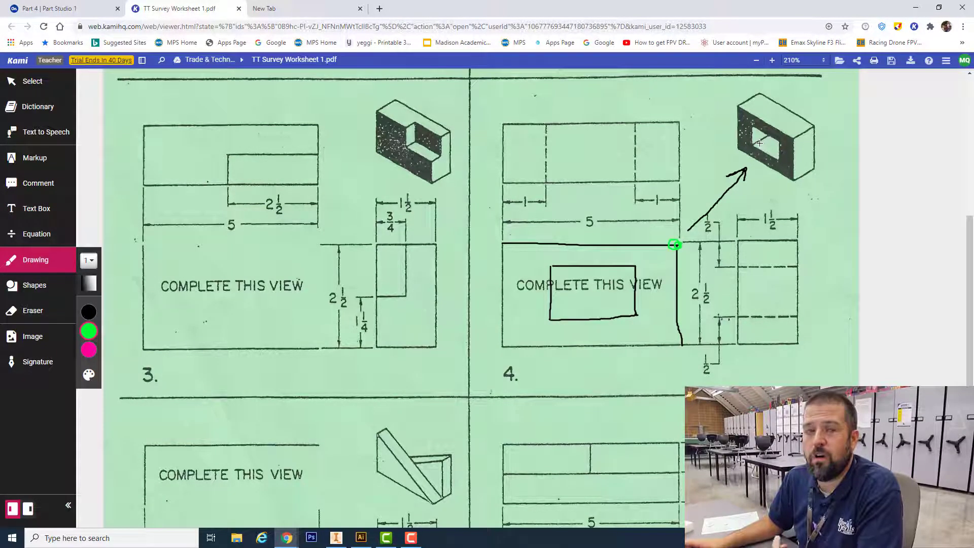
{"action": "left_click", "coordinate": [58, 9]}
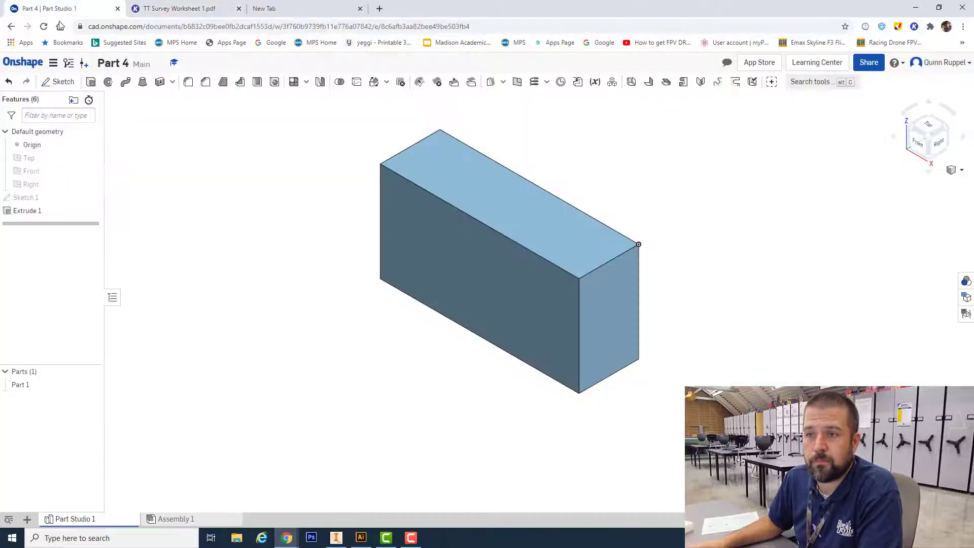
Start a sketch on the block's large front face and draw a rectangle about 3.08 in wide inside it.
{"action": "left_click", "coordinate": [61, 83]}
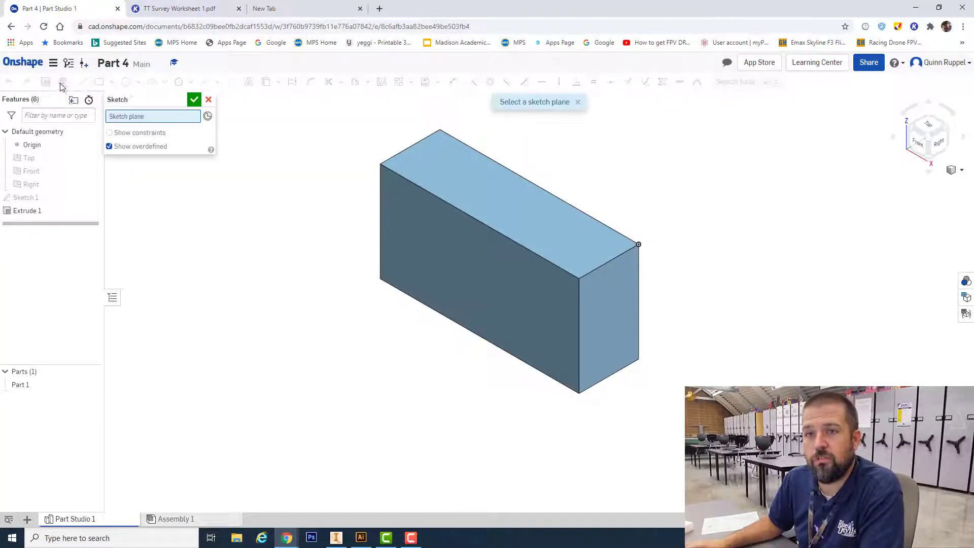
{"action": "left_click", "coordinate": [460, 276]}
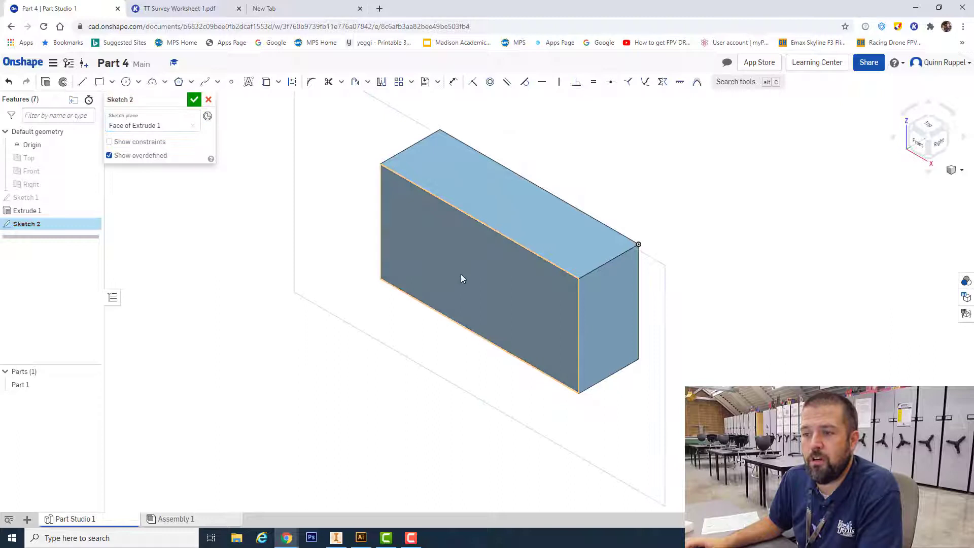
{"action": "left_click", "coordinate": [920, 144]}
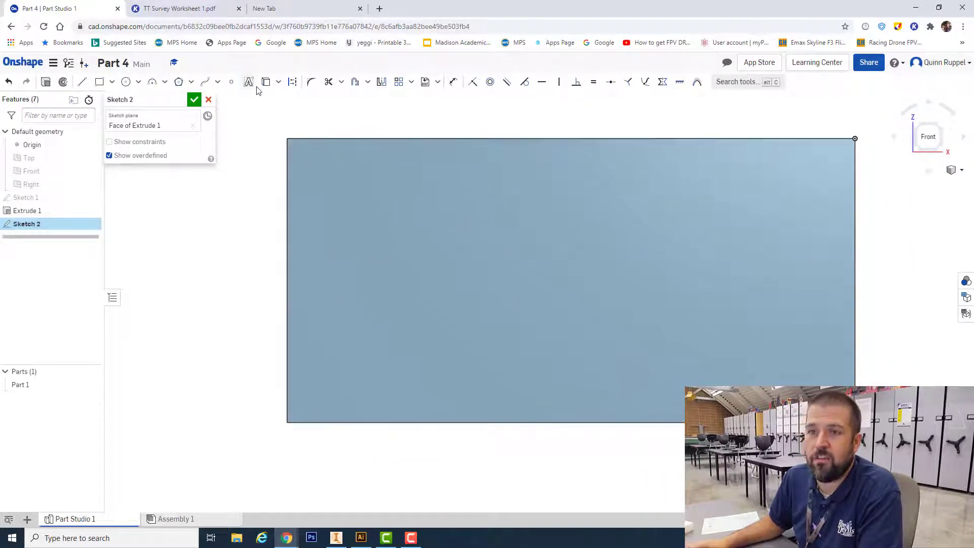
{"action": "left_click", "coordinate": [100, 82]}
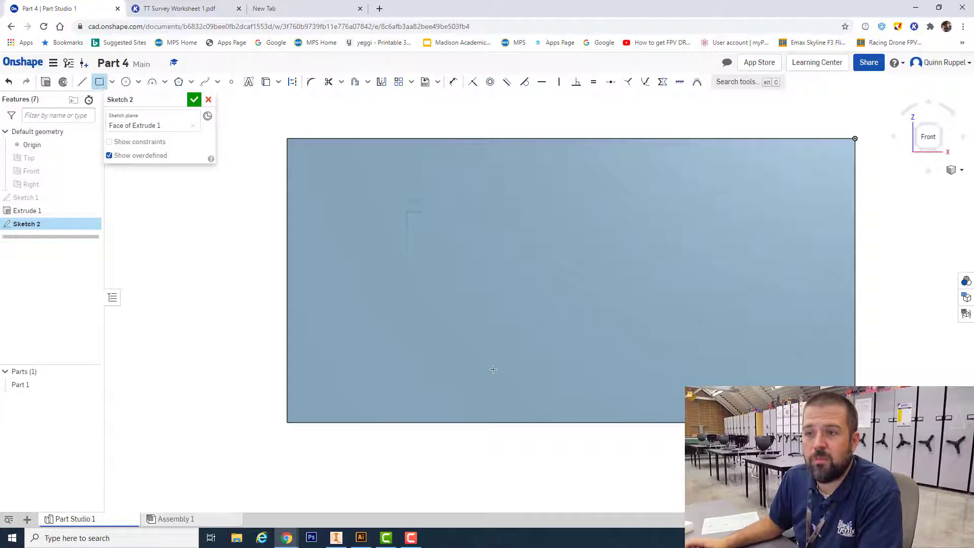
{"action": "left_click", "coordinate": [757, 351]}
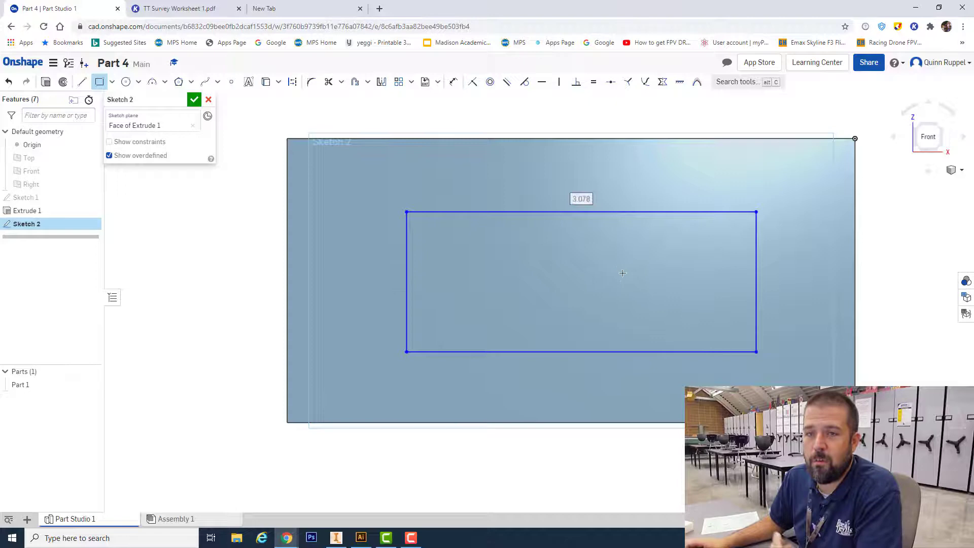
Check problem 4's opening on the Kami worksheet, and in Onshape dimension the rectangle's left side 1 in from the block's left edge.
{"action": "left_click", "coordinate": [210, 13]}
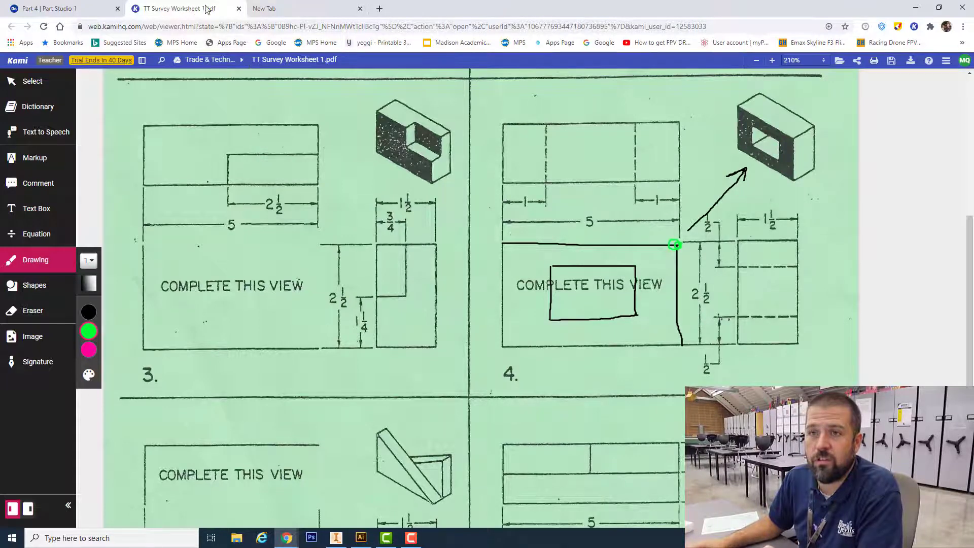
{"action": "left_click", "coordinate": [76, 9]}
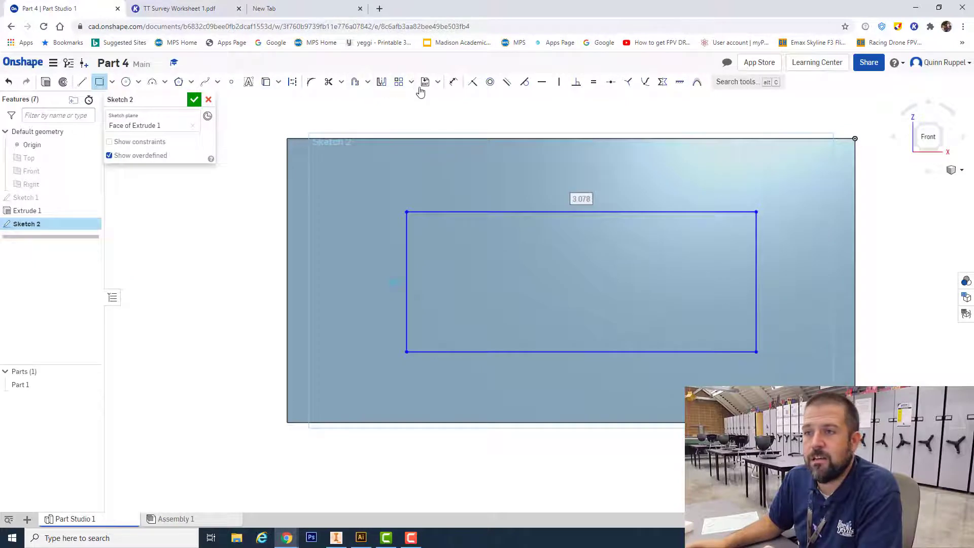
{"action": "left_click", "coordinate": [455, 82]}
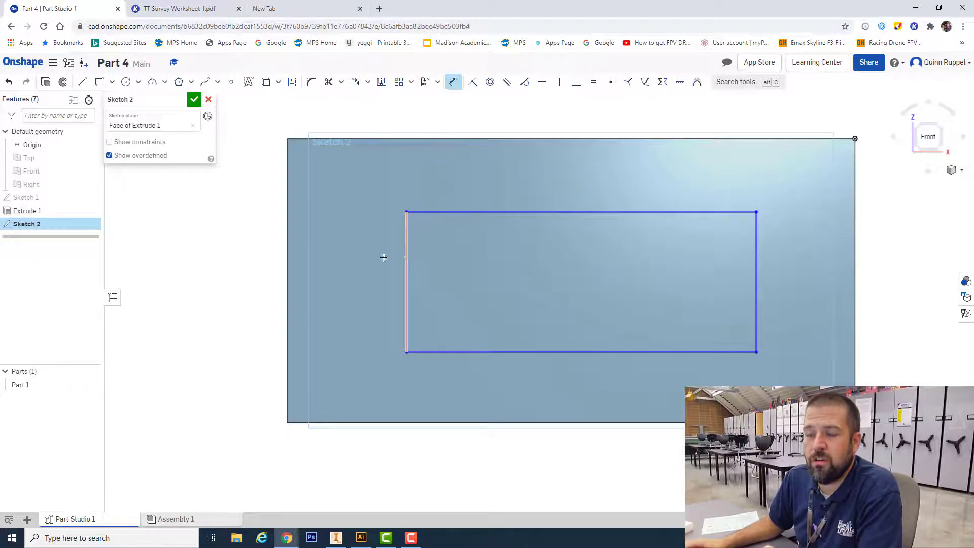
{"action": "left_click", "coordinate": [408, 265]}
{"action": "left_click", "coordinate": [288, 264]}
{"action": "left_click", "coordinate": [345, 261]}
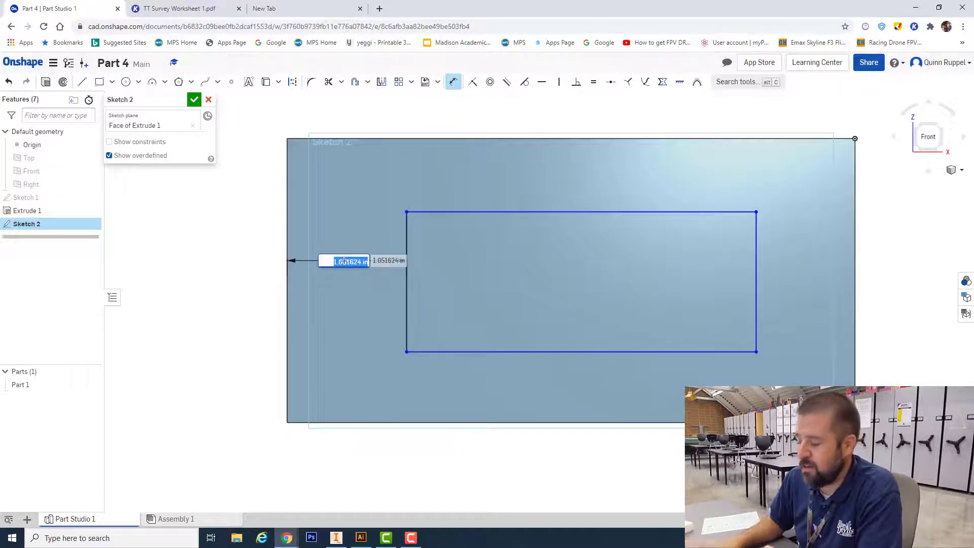
{"action": "type", "text": "1"}
{"action": "key", "text": "Return"}
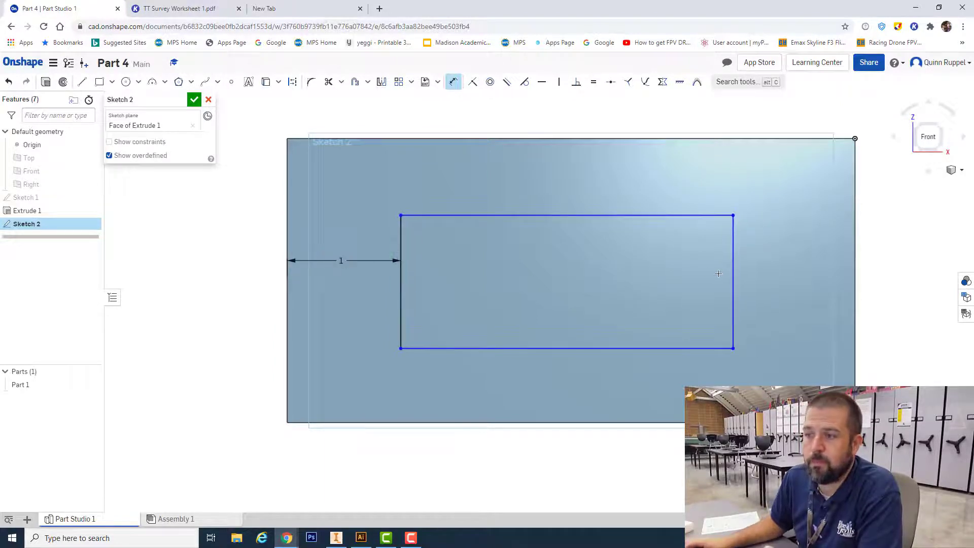
Dimension the rectangle's right side 1 in from the block's right edge.
{"action": "left_click", "coordinate": [734, 271]}
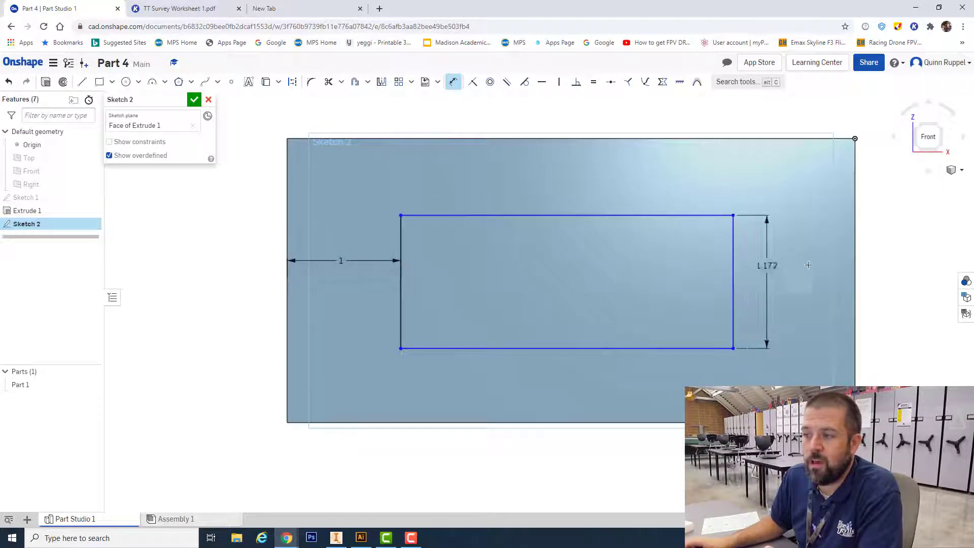
{"action": "left_click", "coordinate": [856, 273]}
{"action": "left_click", "coordinate": [801, 276]}
{"action": "type", "text": "1"}
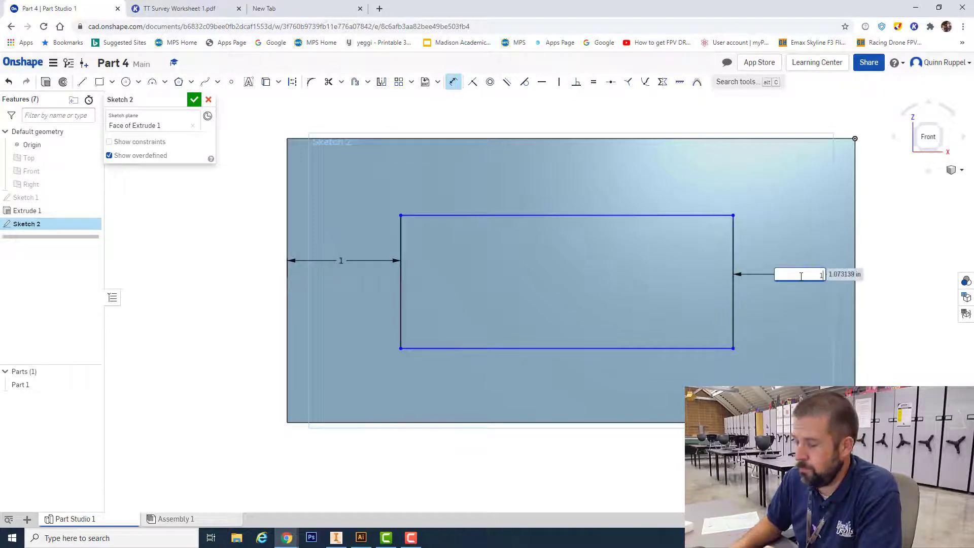
{"action": "key", "text": "Return"}
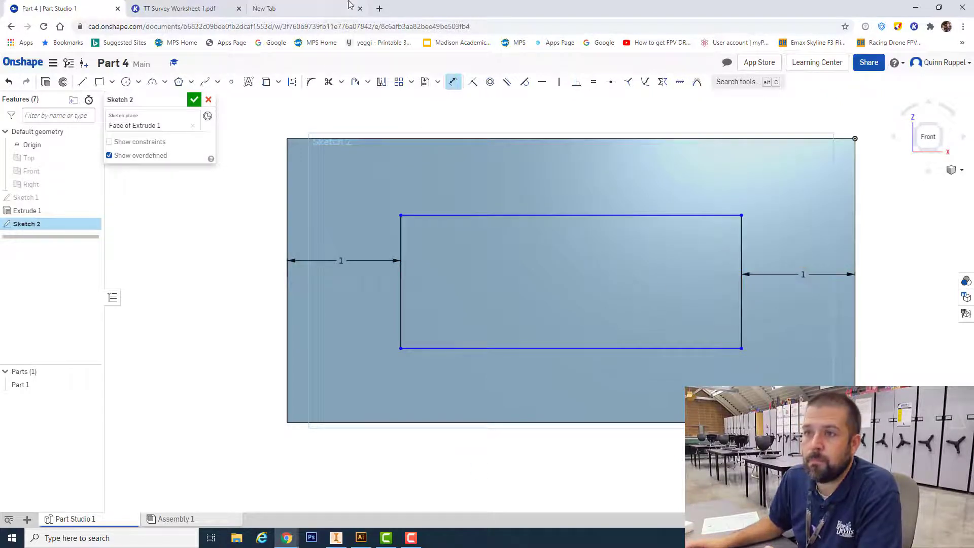
Check the vertical offsets on the Kami worksheet, and in Onshape dimension the rectangle's top line 0.5 in from the block's top edge.
{"action": "left_click", "coordinate": [190, 8]}
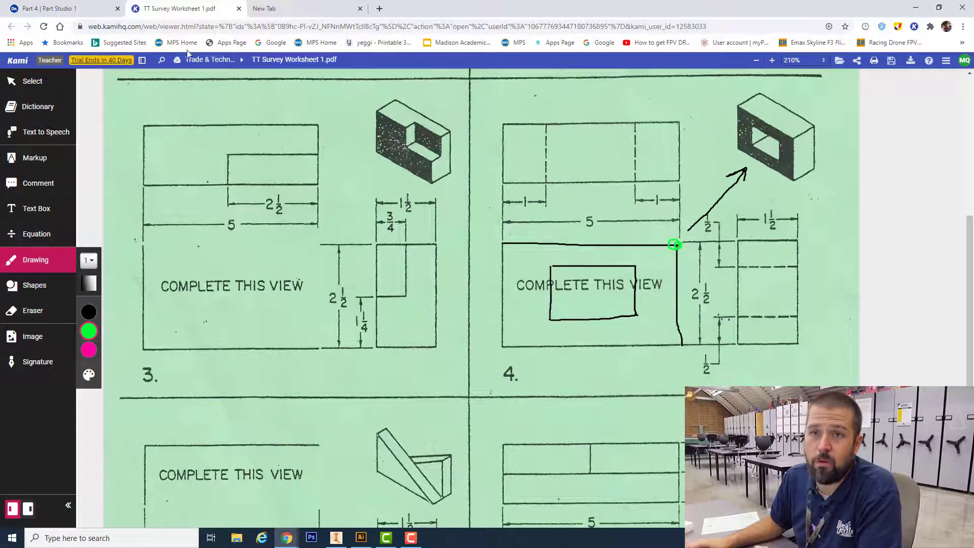
{"action": "left_click", "coordinate": [56, 8]}
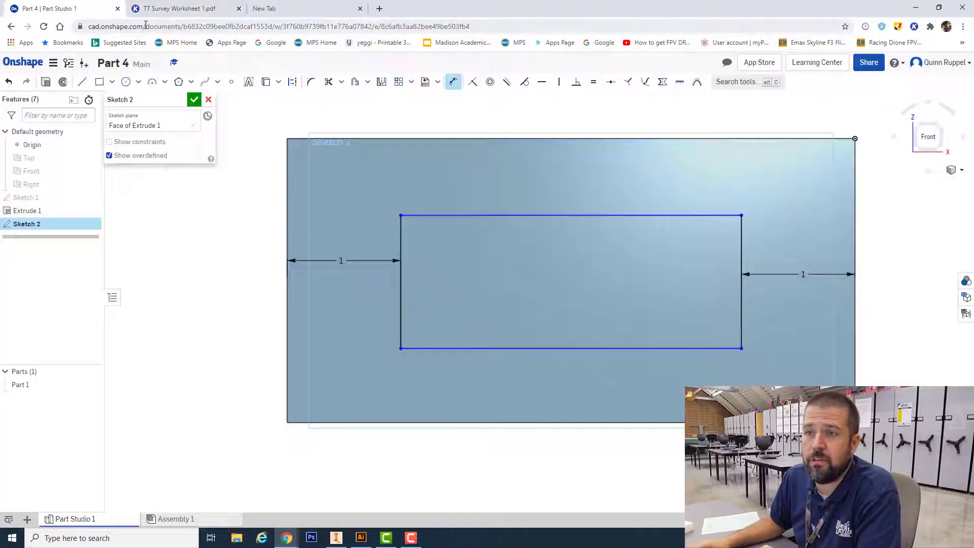
{"action": "left_click", "coordinate": [453, 82]}
{"action": "left_click", "coordinate": [453, 82]}
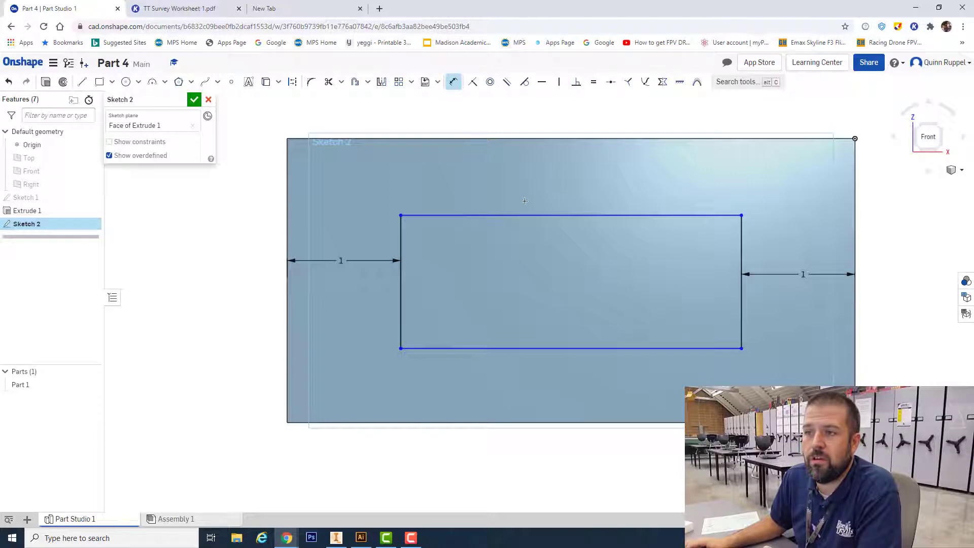
{"action": "left_click", "coordinate": [534, 215]}
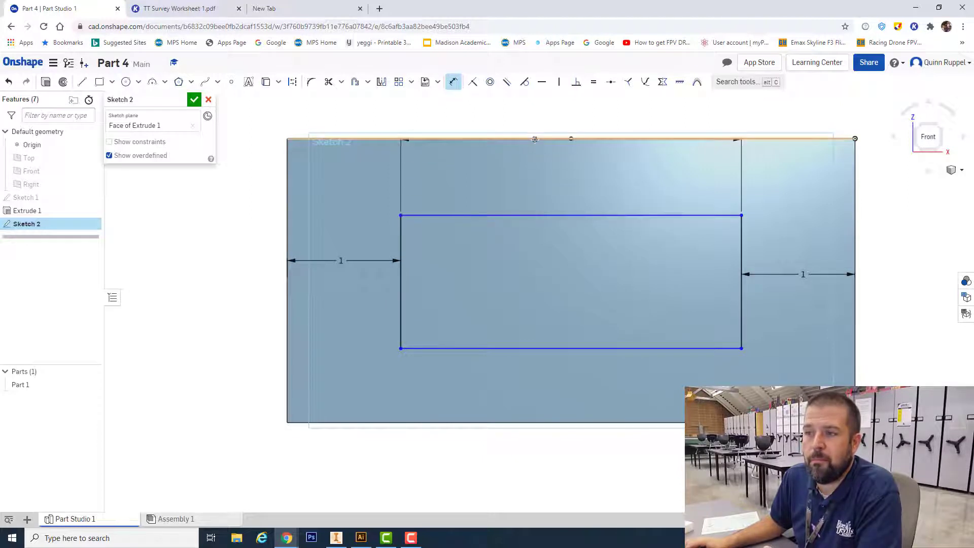
{"action": "left_click", "coordinate": [534, 139]}
{"action": "left_click", "coordinate": [534, 169]}
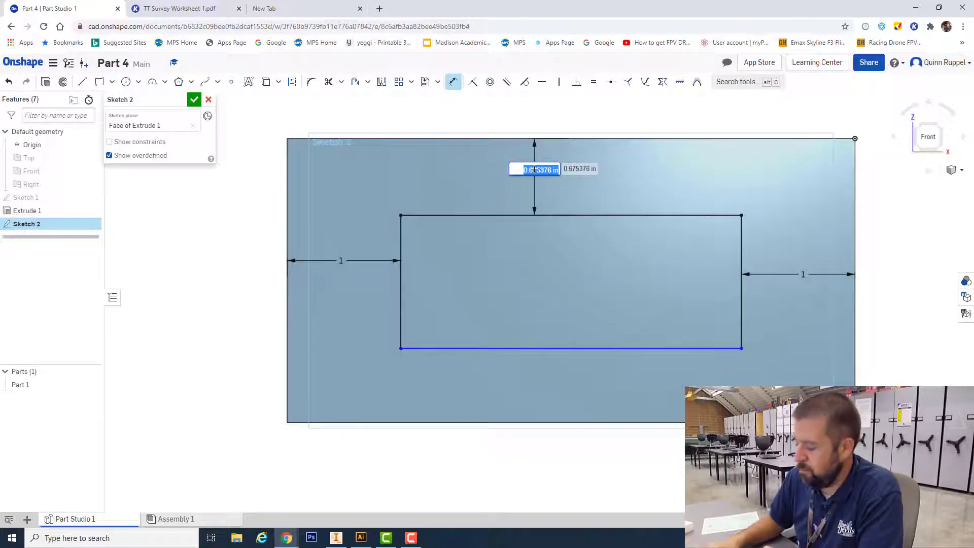
{"action": "key", "text": "Return"}
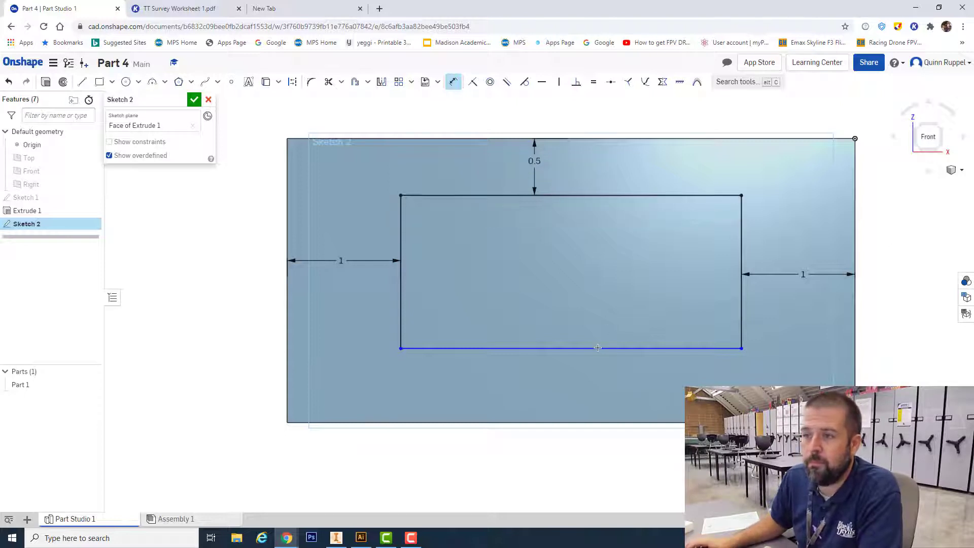
Dimension the rectangle's bottom line 0.5 in from the block's bottom edge and finish the sketch.
{"action": "left_click", "coordinate": [598, 349]}
{"action": "left_click", "coordinate": [588, 422]}
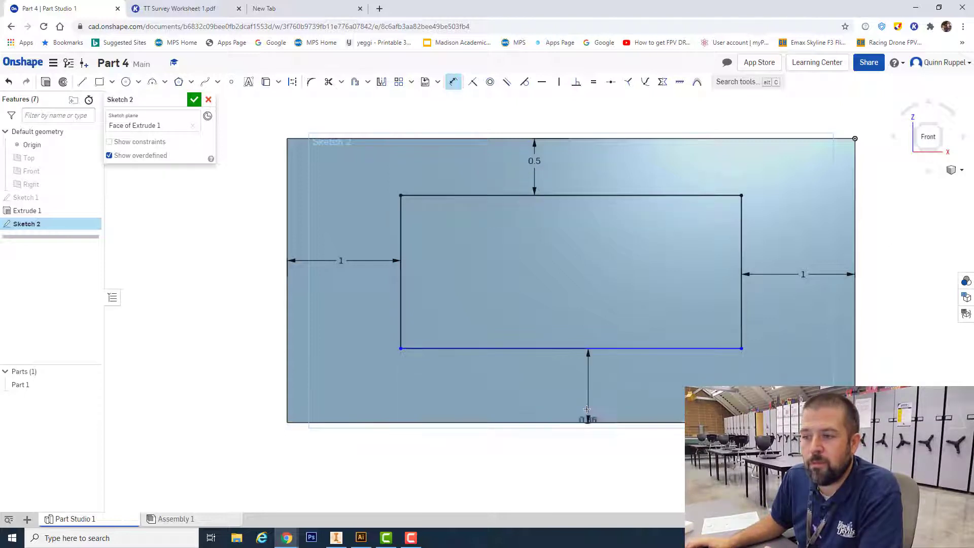
{"action": "left_click", "coordinate": [585, 396]}
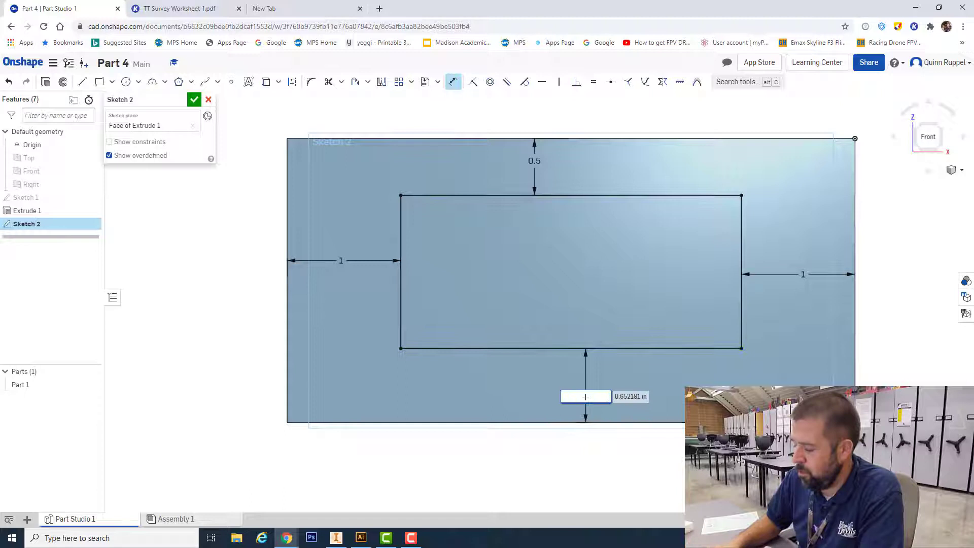
{"action": "type", "text": "0.5"}
{"action": "key", "text": "Return"}
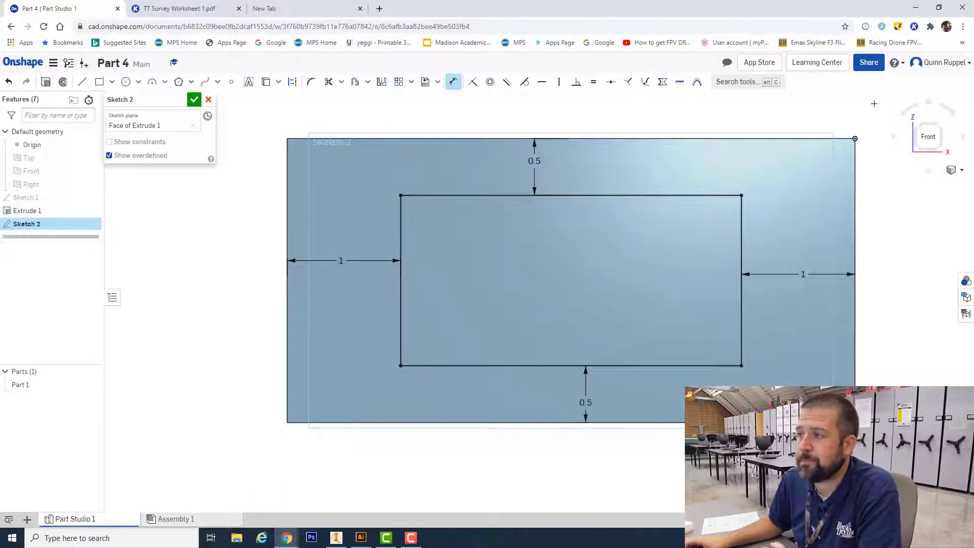
{"action": "left_click", "coordinate": [194, 100]}
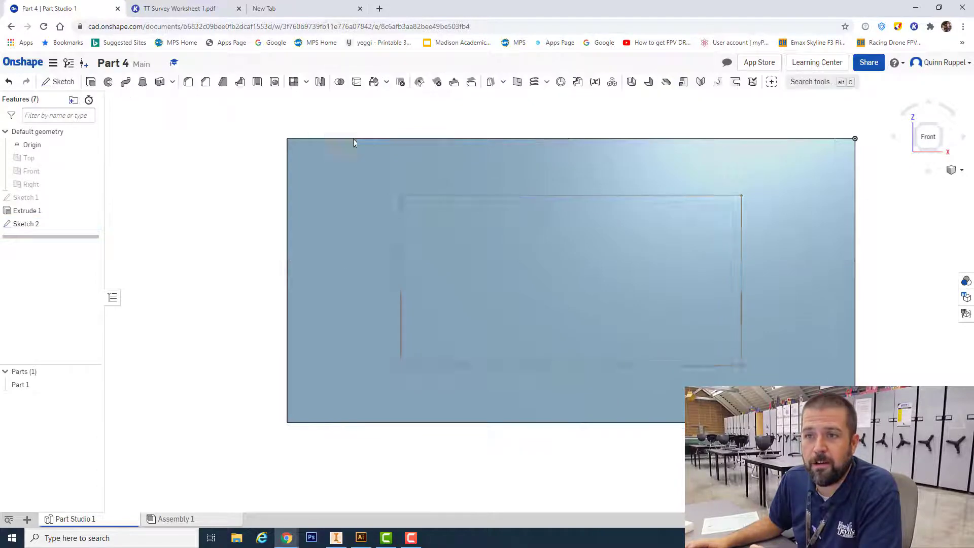
In isometric view, cut the sketched rectangle through the block with a Remove extrude at a blind depth of 1.5 in.
{"action": "left_click", "coordinate": [951, 171]}
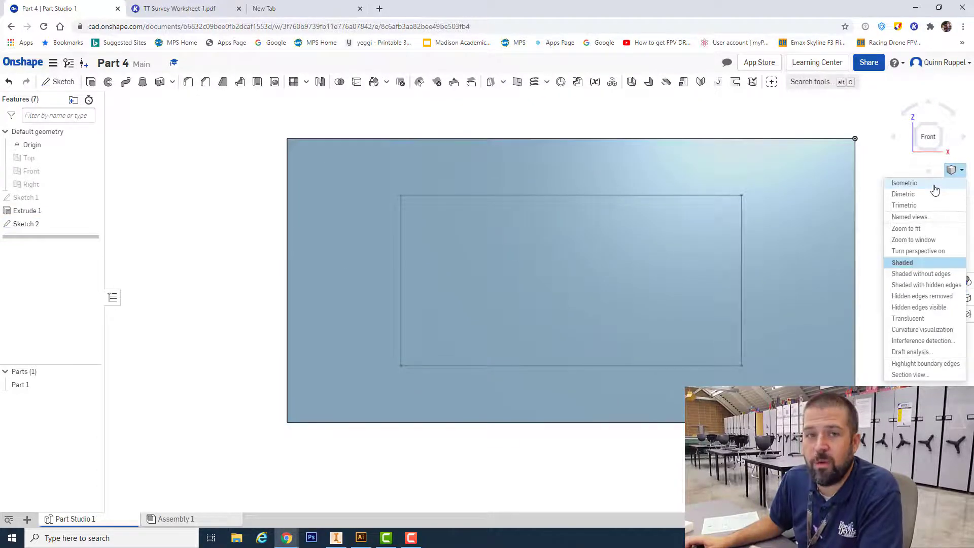
{"action": "left_click", "coordinate": [934, 185]}
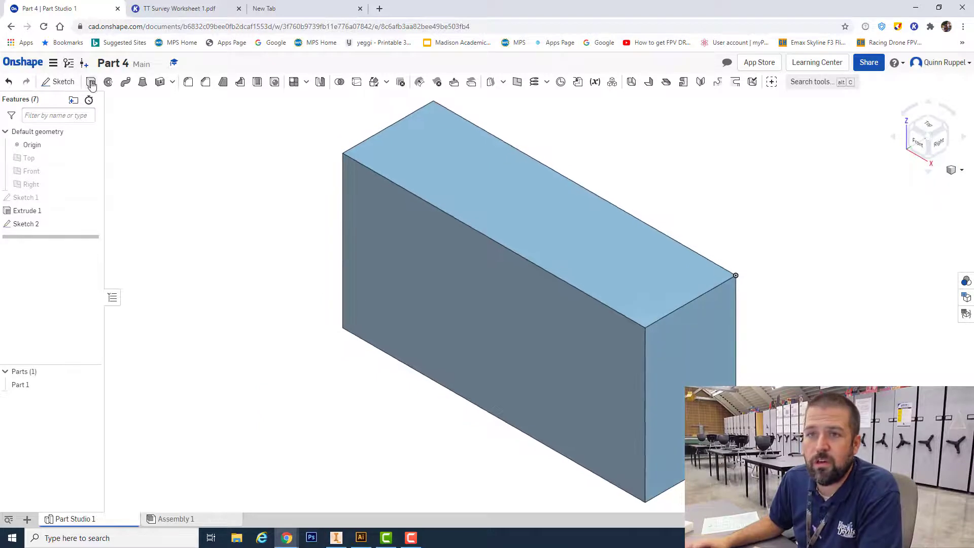
{"action": "left_click", "coordinate": [91, 82]}
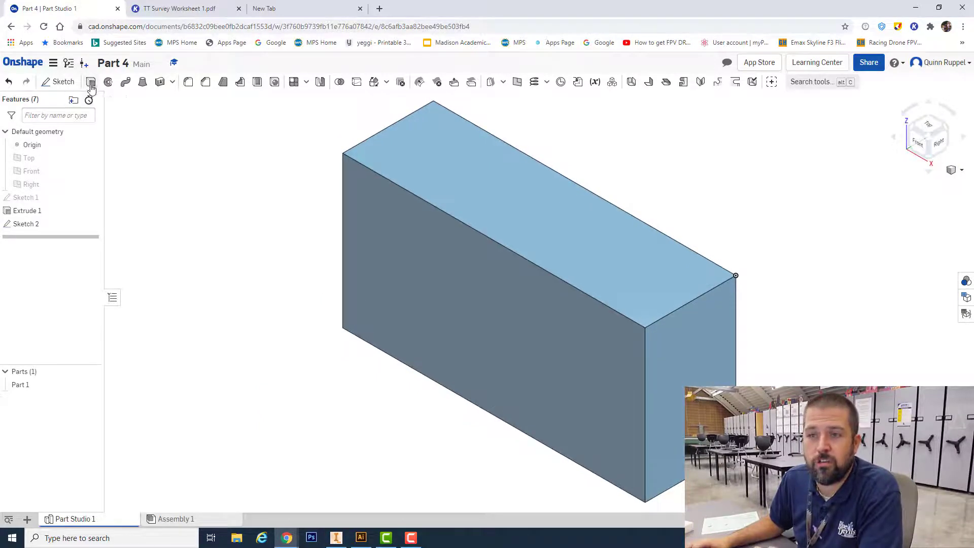
{"action": "left_click", "coordinate": [448, 282]}
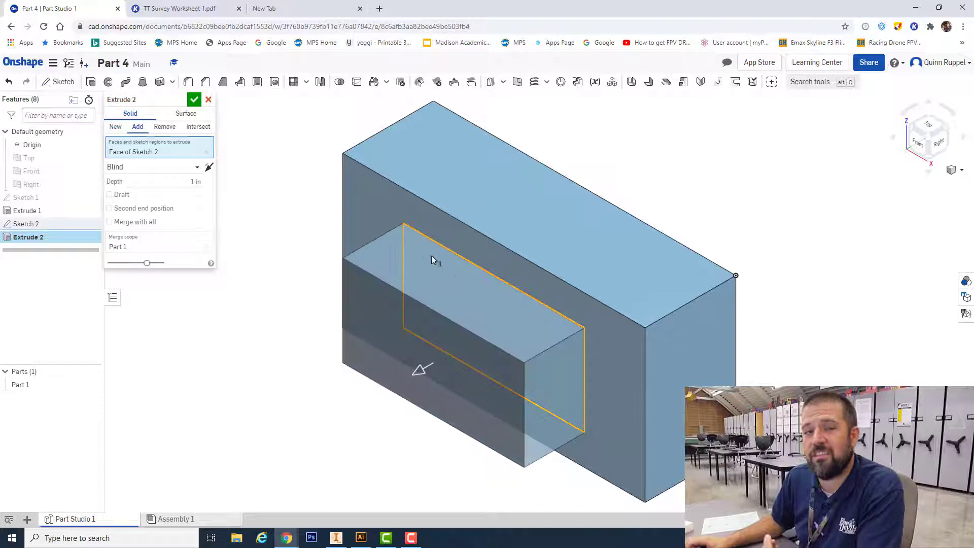
{"action": "left_click", "coordinate": [160, 130]}
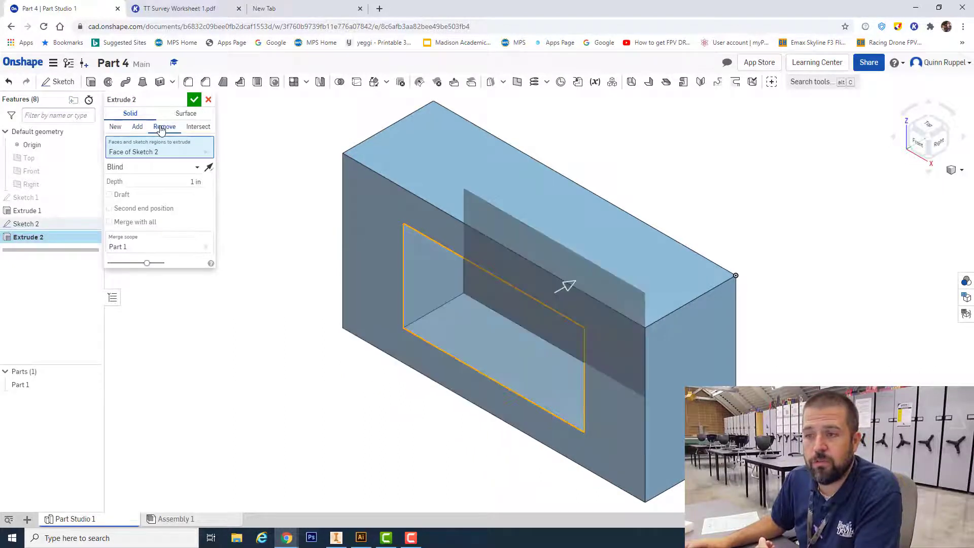
{"action": "left_click", "coordinate": [175, 181]}
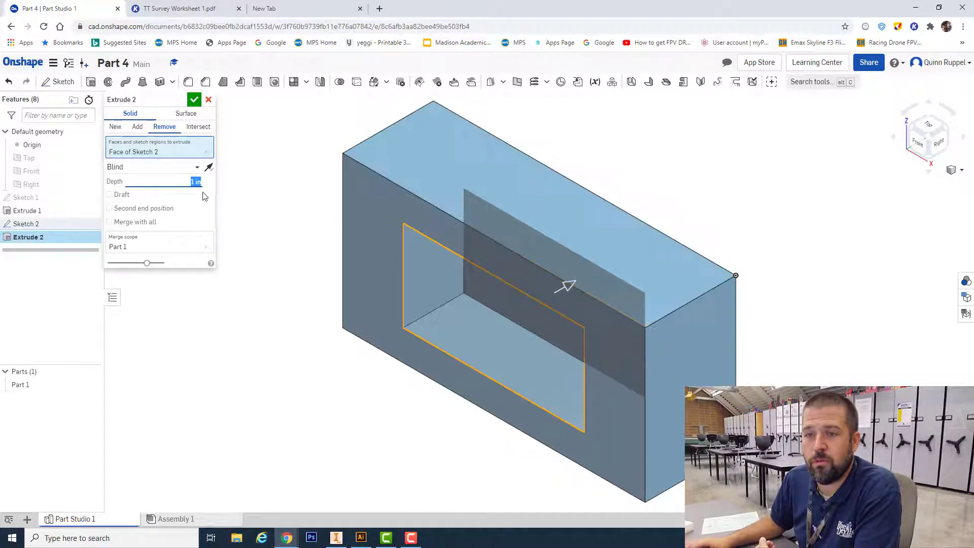
{"action": "type", "text": "5"}
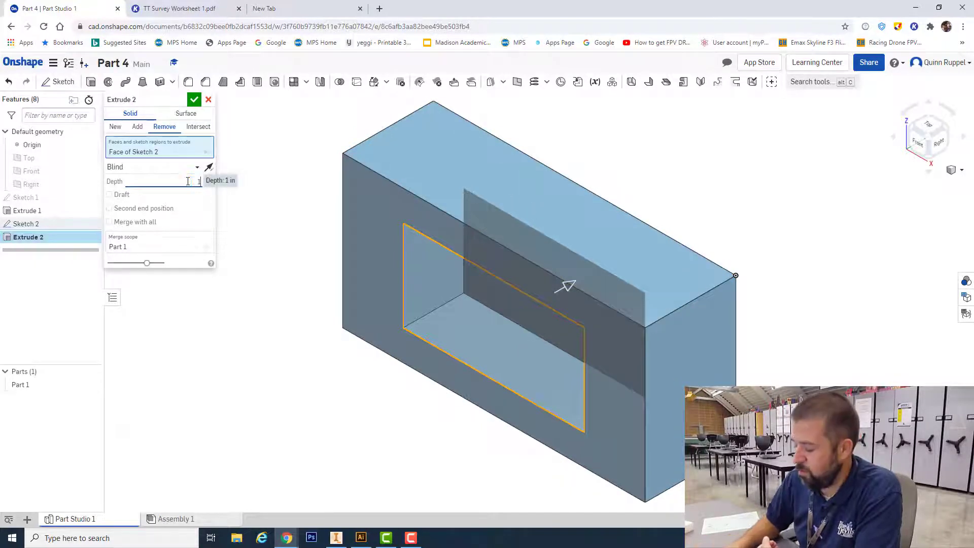
{"action": "type", "text": "1"}
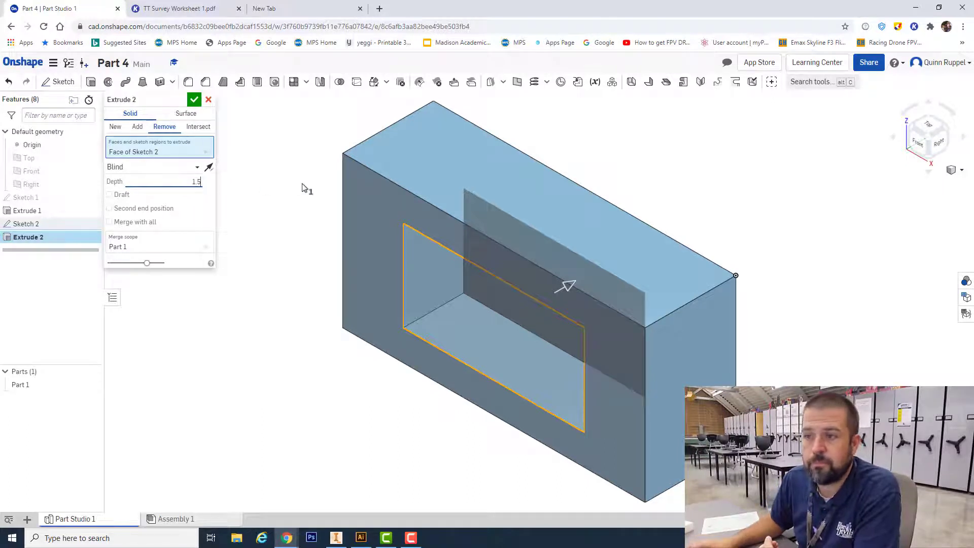
{"action": "left_click", "coordinate": [193, 100]}
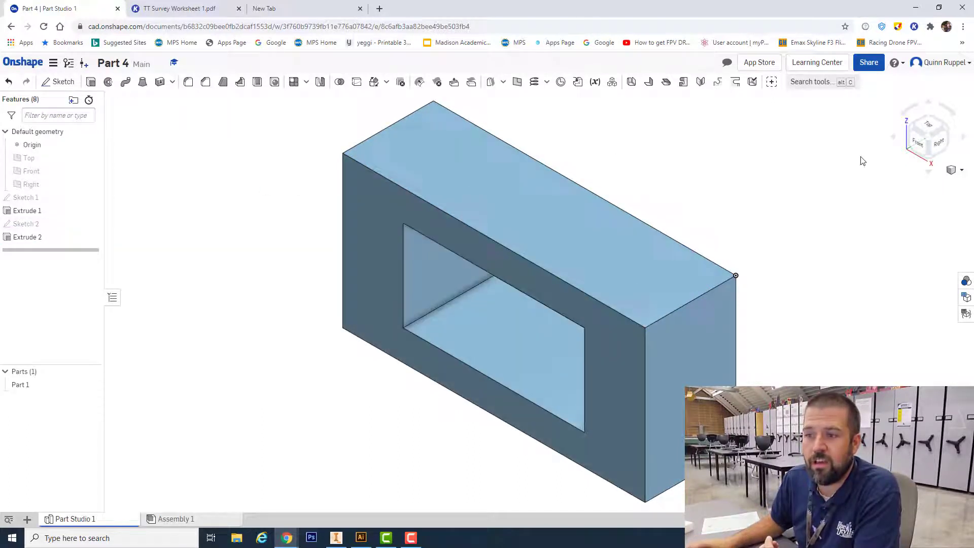
Inspect the finished opening from the front and from an orbited angle, and return to the isometric view.
{"action": "left_click", "coordinate": [918, 145]}
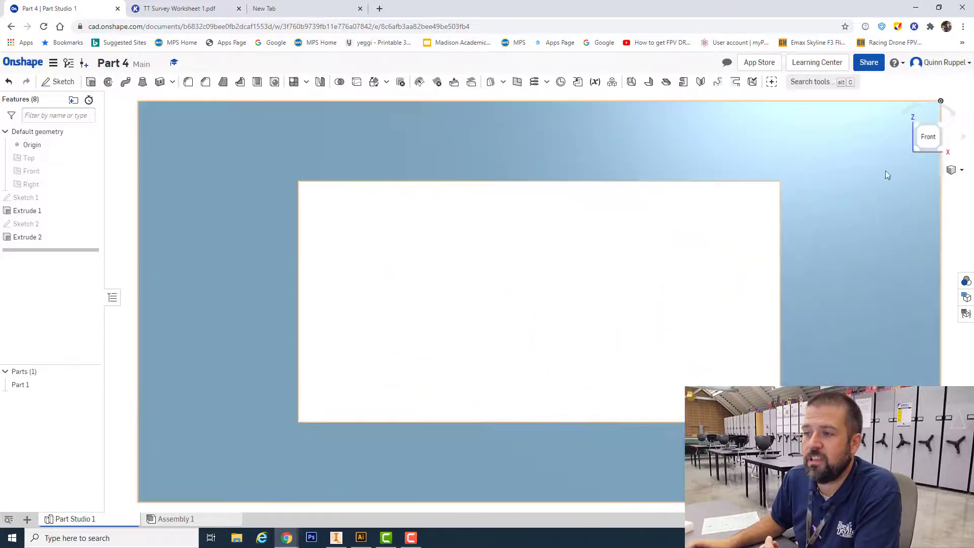
{"action": "left_click", "coordinate": [956, 176]}
{"action": "mouse_move", "coordinate": [863, 213]}
{"action": "right_mouse_down"}
{"action": "mouse_move", "coordinate": [687, 279]}
{"action": "mouse_move", "coordinate": [724, 253]}
{"action": "mouse_move", "coordinate": [711, 290]}
{"action": "mouse_move", "coordinate": [685, 283]}
{"action": "mouse_move", "coordinate": [694, 254]}
{"action": "mouse_move", "coordinate": [697, 274]}
{"action": "mouse_move", "coordinate": [729, 290]}
{"action": "right_mouse_up"}
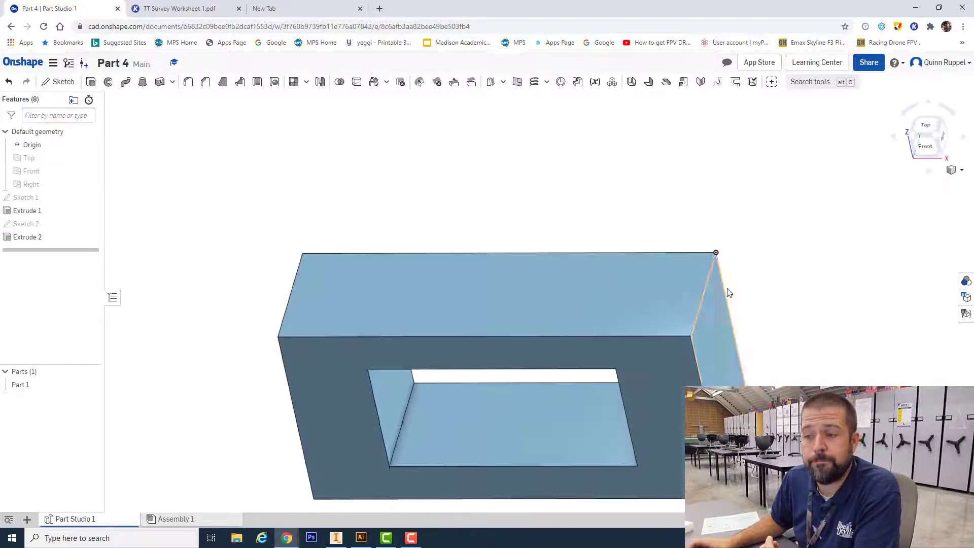
{"action": "left_click", "coordinate": [956, 170]}
{"action": "left_click", "coordinate": [930, 189]}
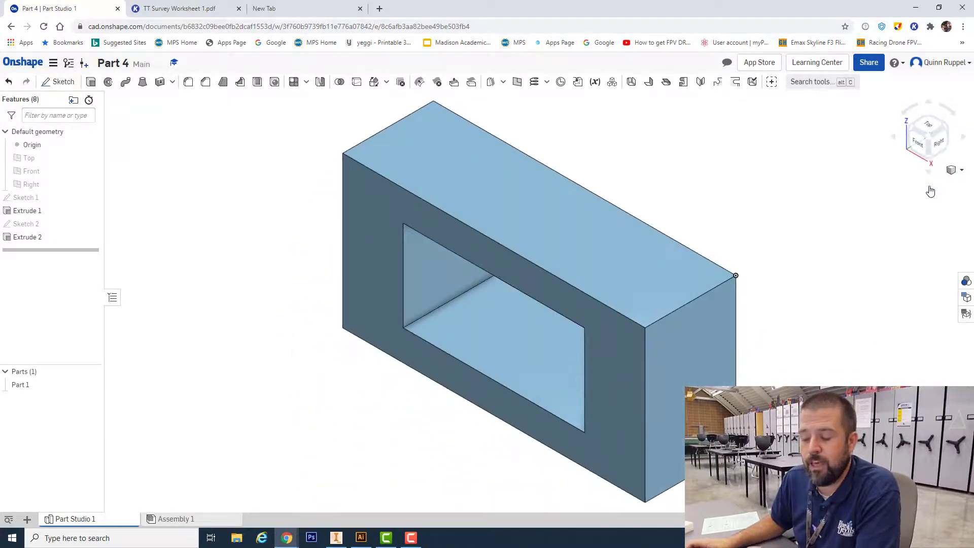